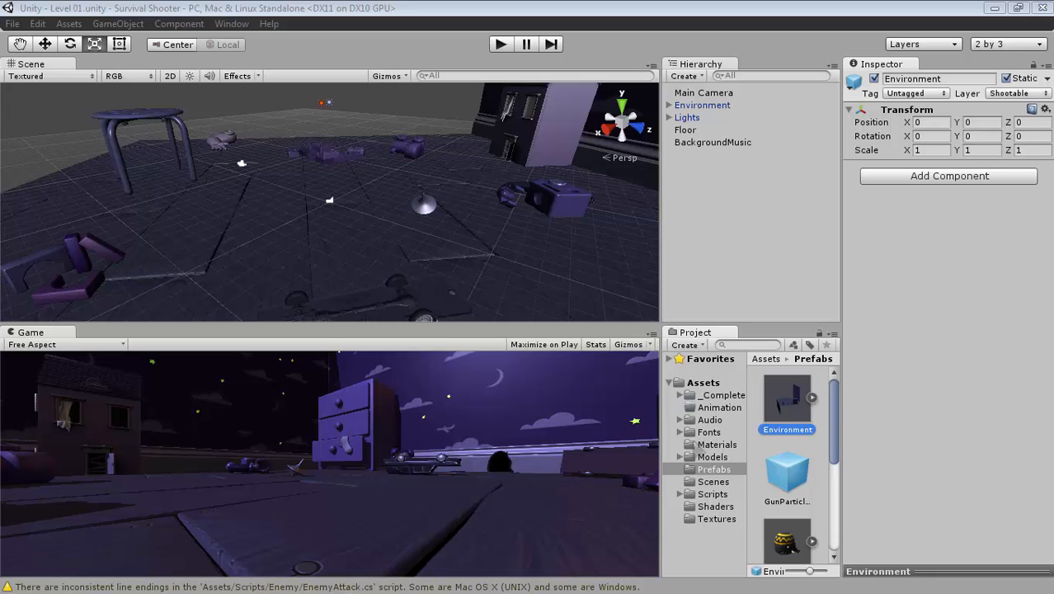
Step: Place the Player model from the Models/Characters folder into the scene and tag it as Player
{"action": "left_click", "coordinate": [688, 458]}
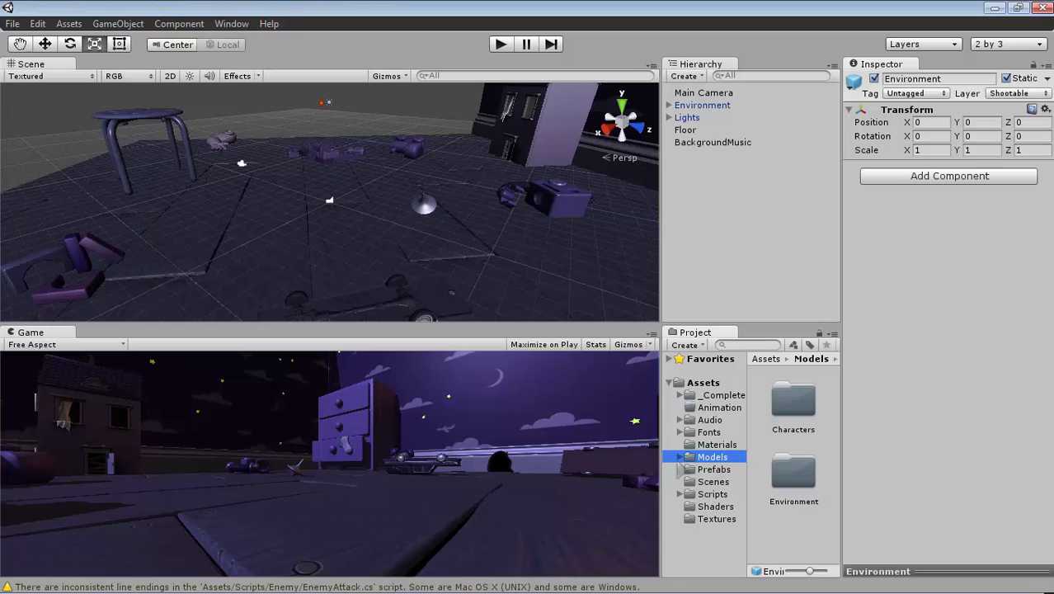
{"action": "double_click", "coordinate": [794, 403]}
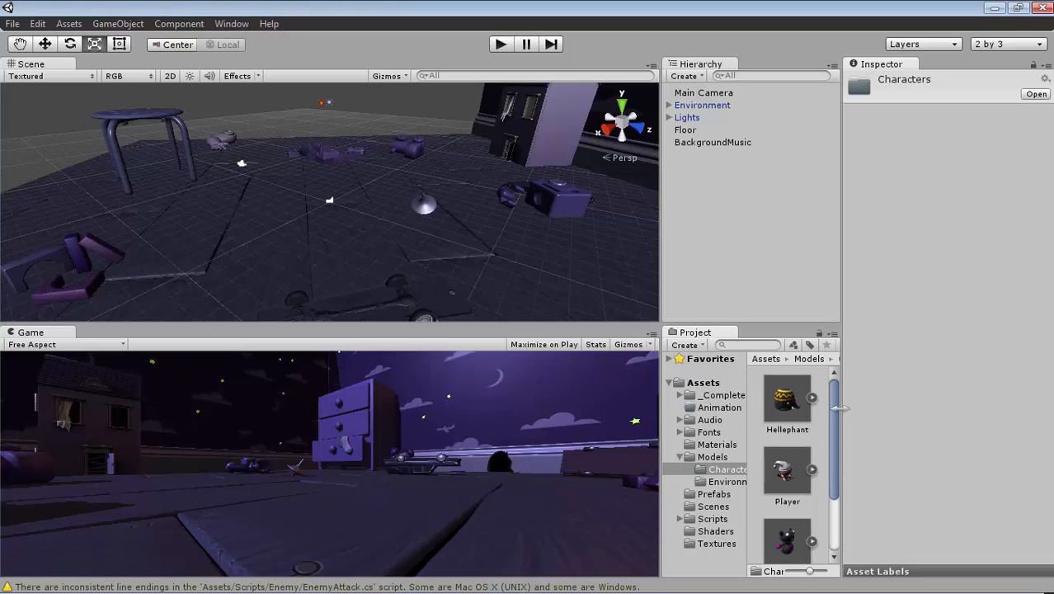
{"action": "left_click", "coordinate": [787, 472]}
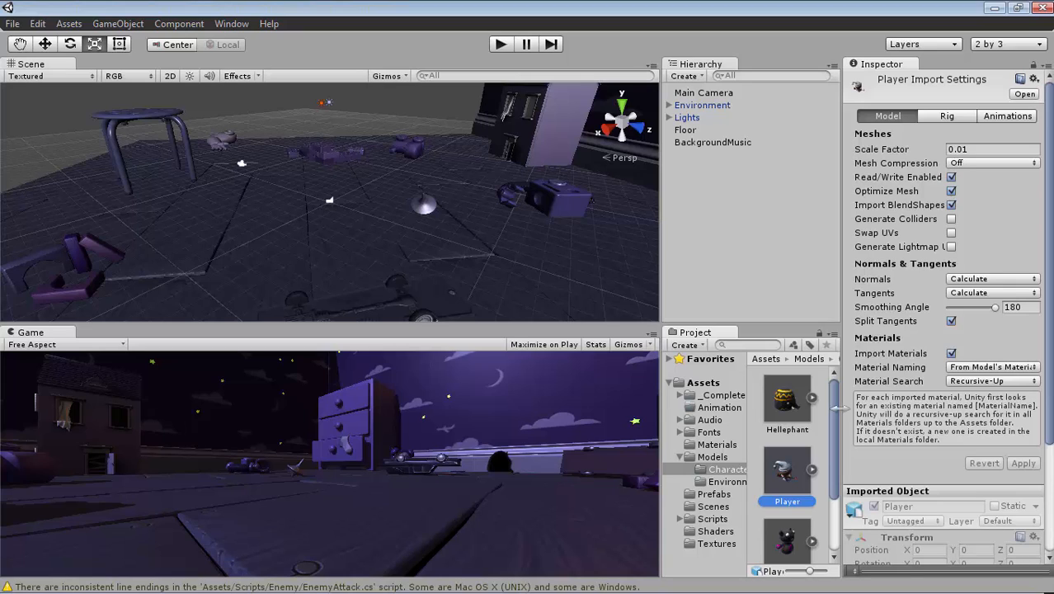
{"action": "left_click_drag", "start_coordinate": [787, 472], "coordinate": [326, 196]}
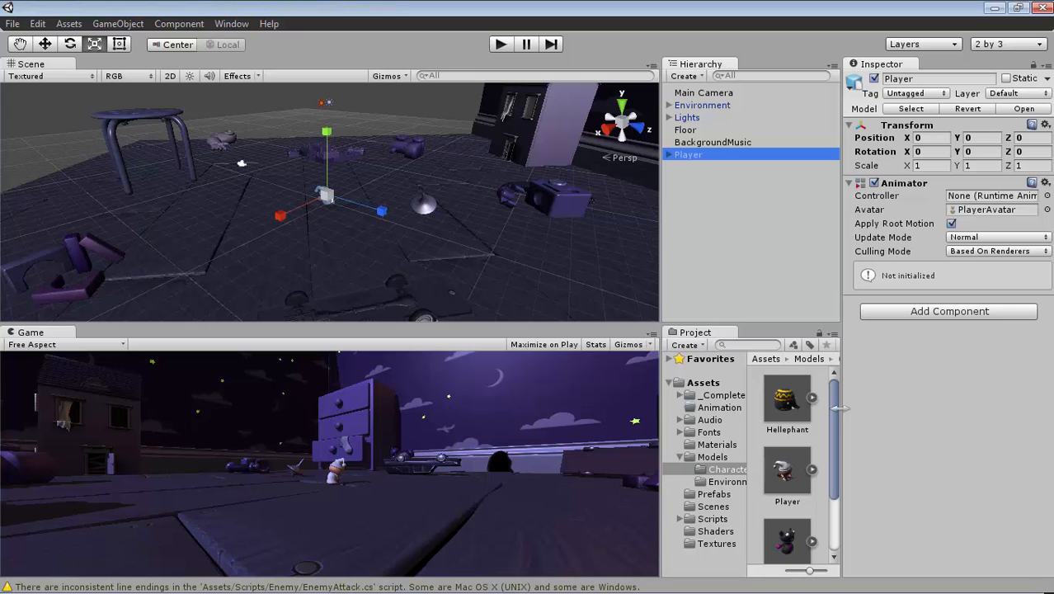
{"action": "left_click", "coordinate": [917, 94]}
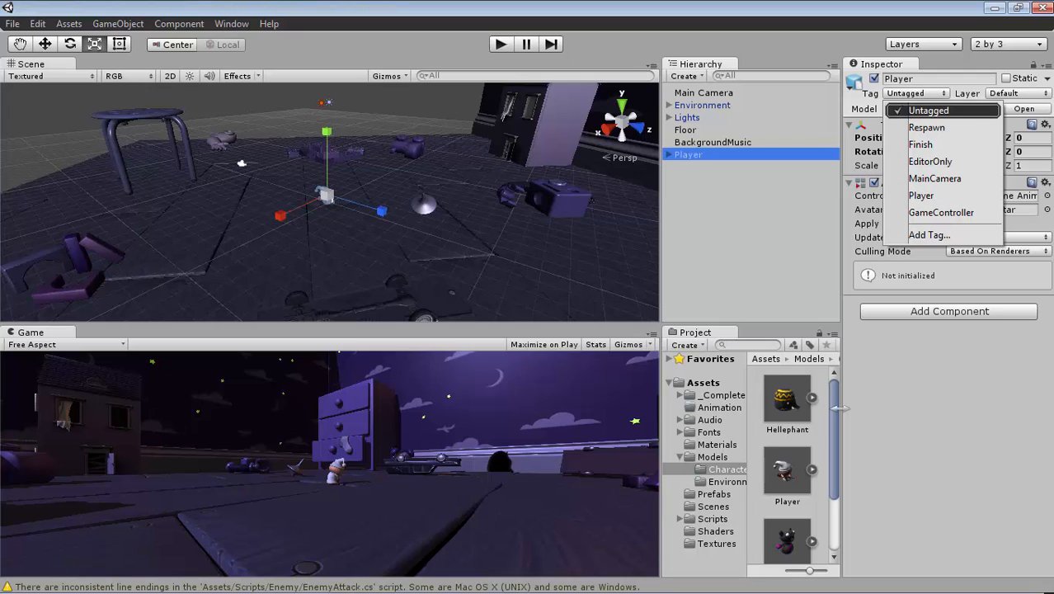
{"action": "left_click", "coordinate": [922, 195]}
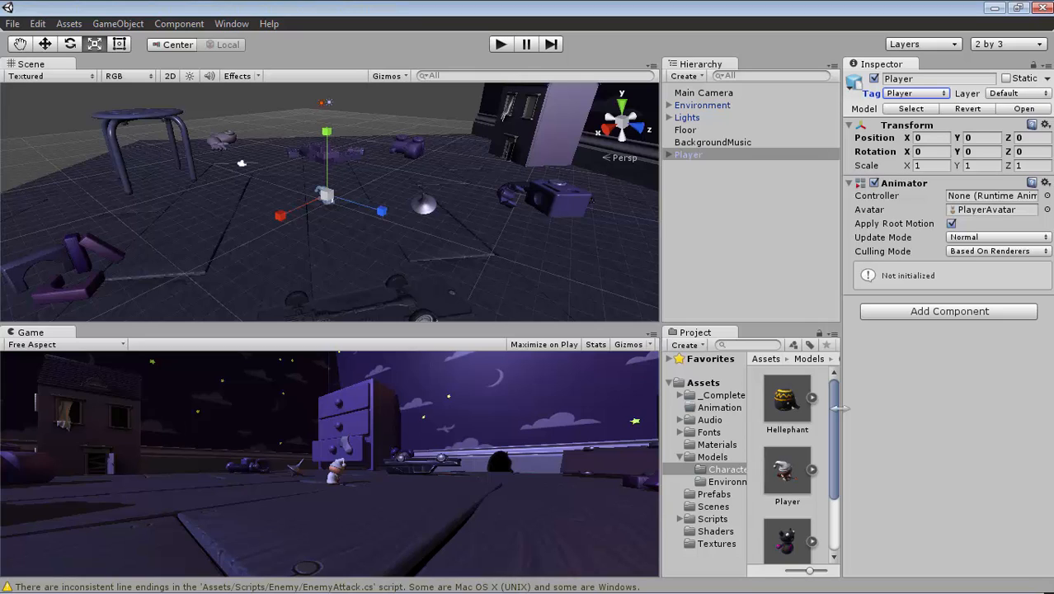
Step: Create an Animator Controller named playerAC in the Animation folder
{"action": "left_click", "coordinate": [719, 407]}
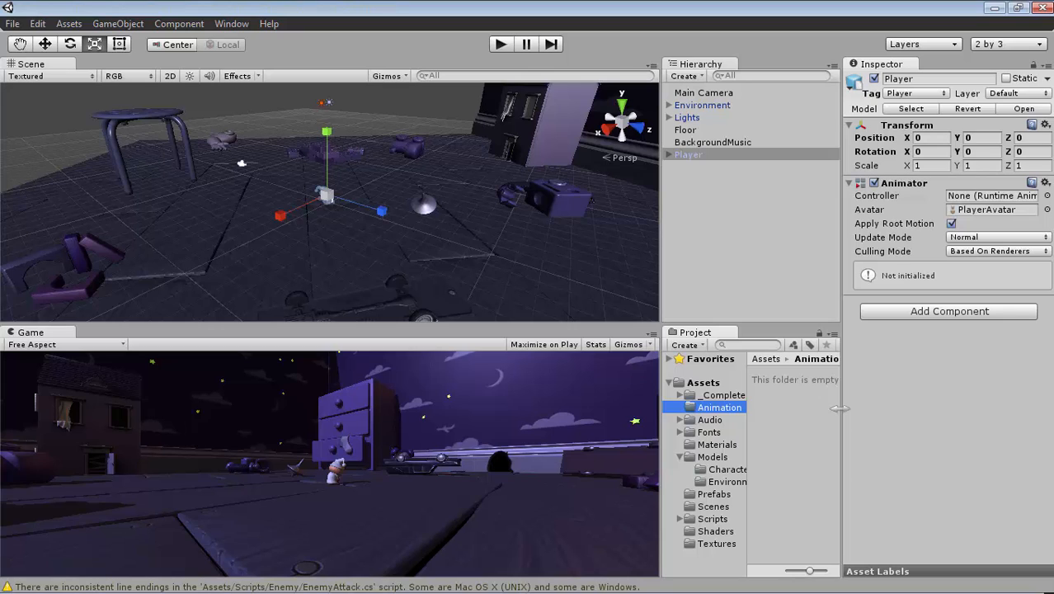
{"action": "left_click", "coordinate": [684, 345]}
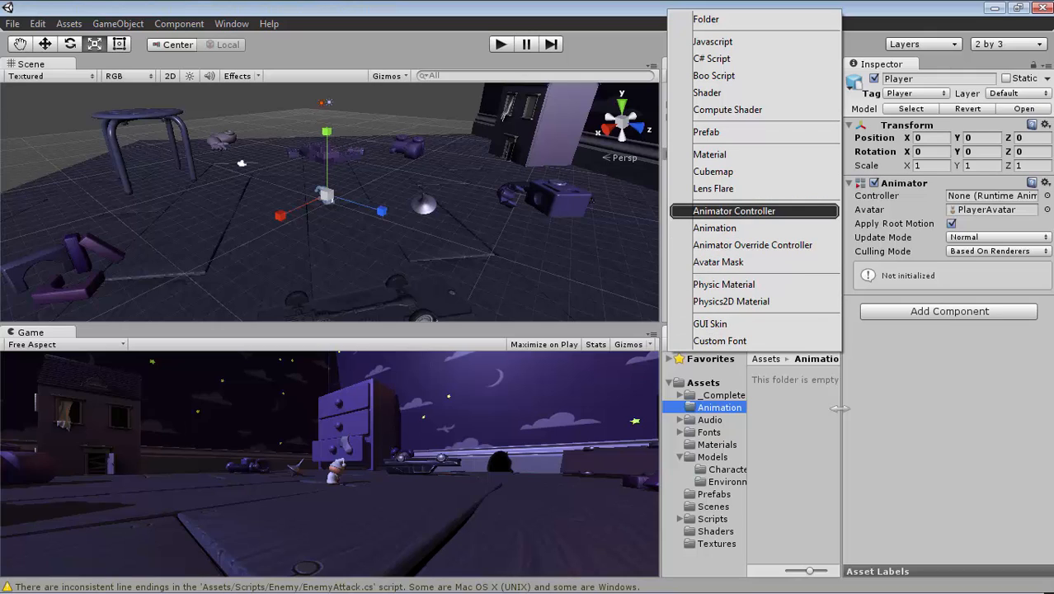
{"action": "left_click", "coordinate": [734, 211]}
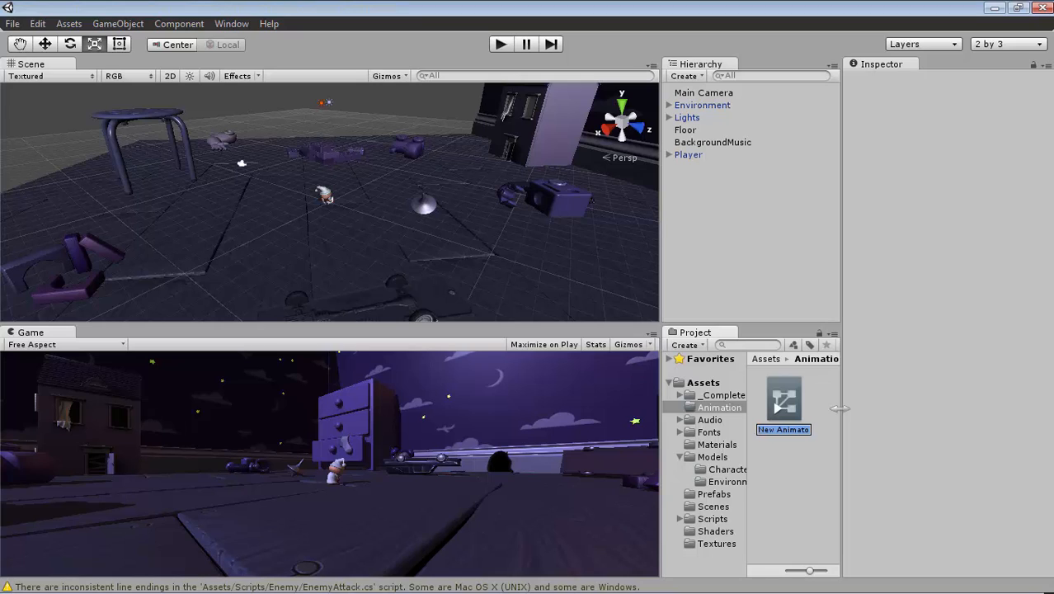
{"action": "type", "text": "playerAC"}
{"action": "key", "text": "Return"}
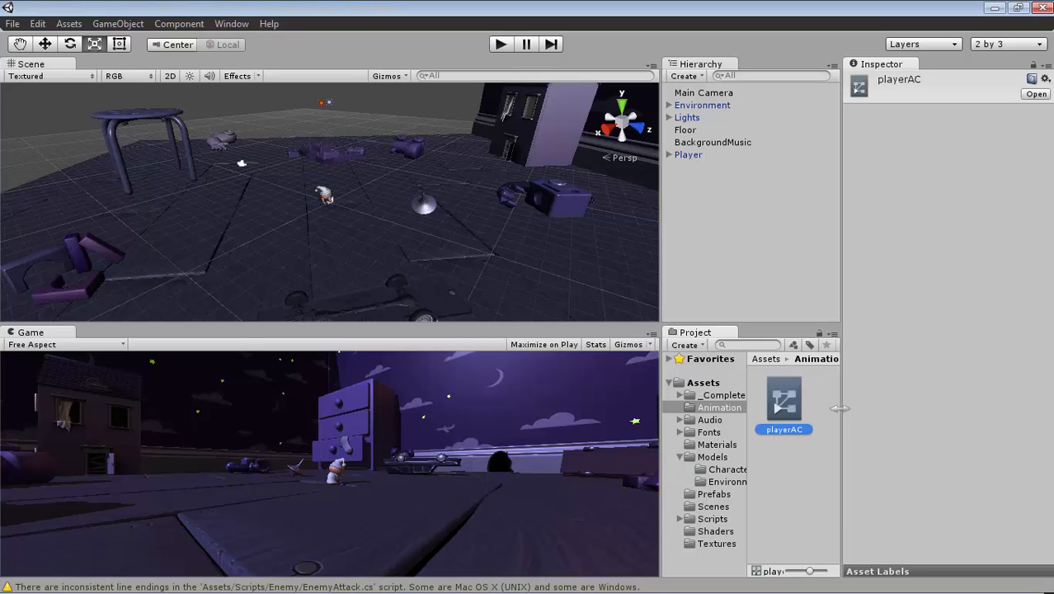
Step: Assign the playerAC controller to the Player object in the hierarchy and open the controller for editing
{"action": "left_click_drag", "start_coordinate": [784, 402], "coordinate": [690, 154]}
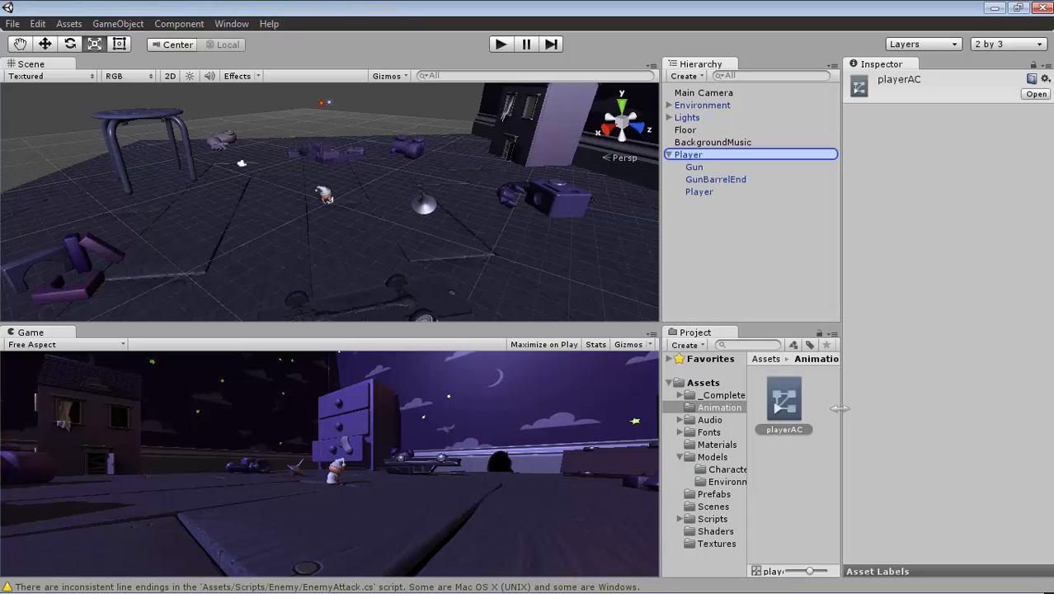
{"action": "left_click_drag", "start_coordinate": [690, 154], "coordinate": [690, 154]}
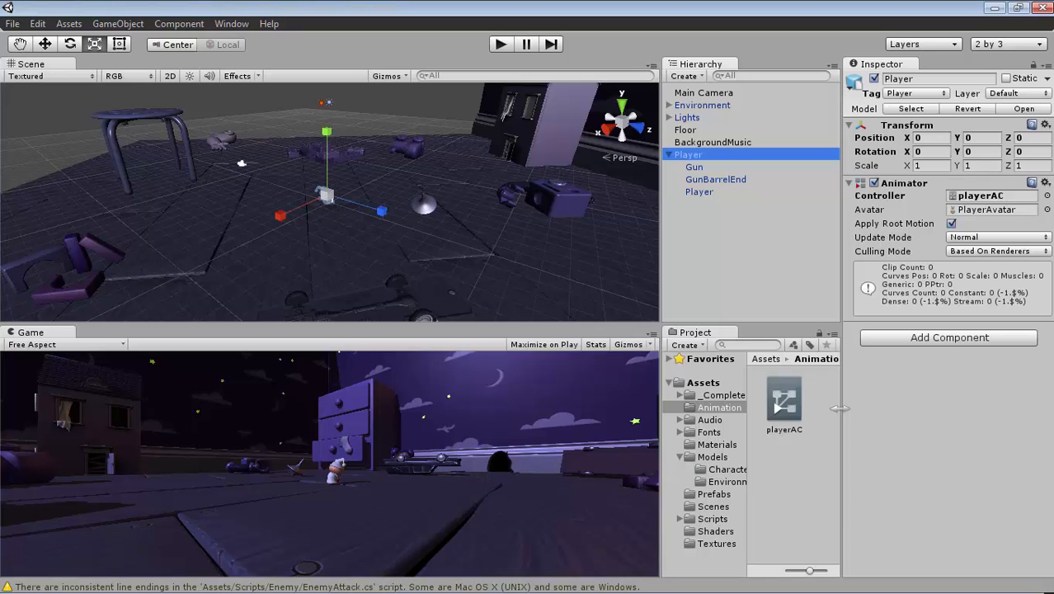
{"action": "double_click", "coordinate": [982, 196]}
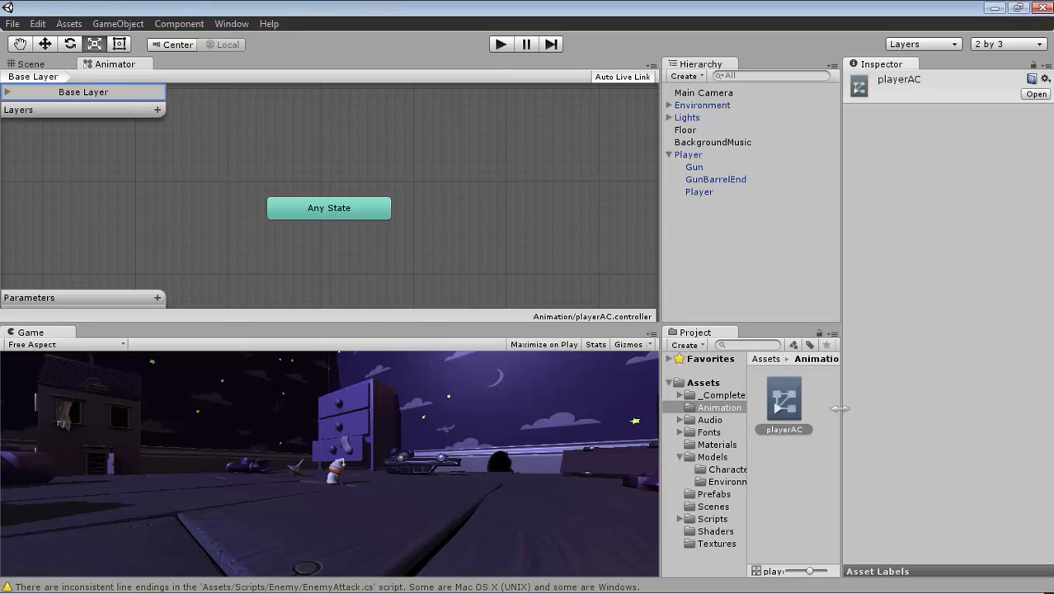
Step: Add the Player model's Death, Idle and Move animation clips from the Characters folder as states in the playerAC controller
{"action": "left_click", "coordinate": [726, 469]}
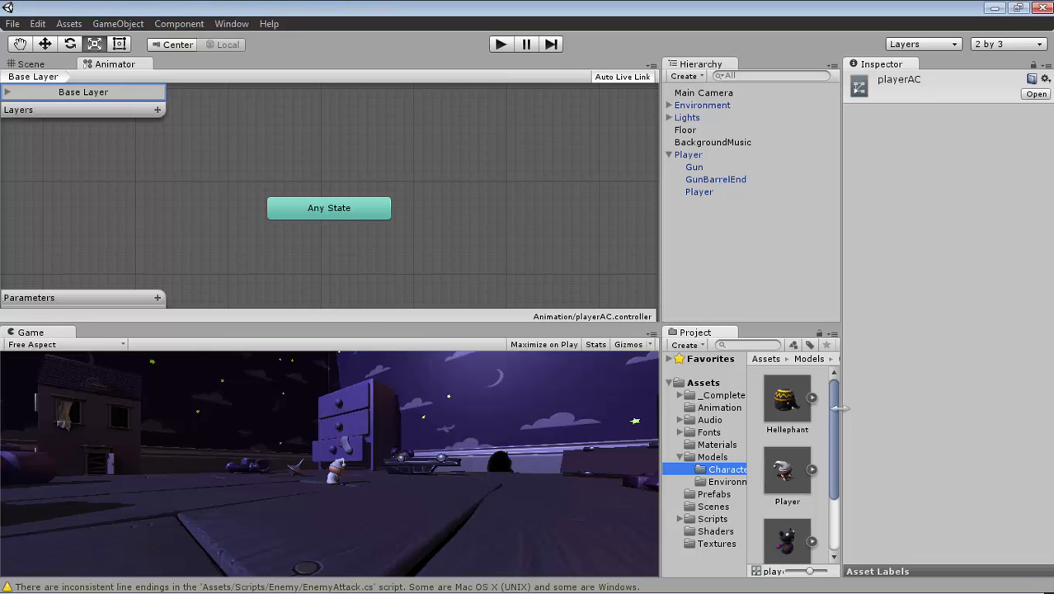
{"action": "scroll", "coordinate": [788, 462], "scroll_direction": "down", "scroll_amount": 3}
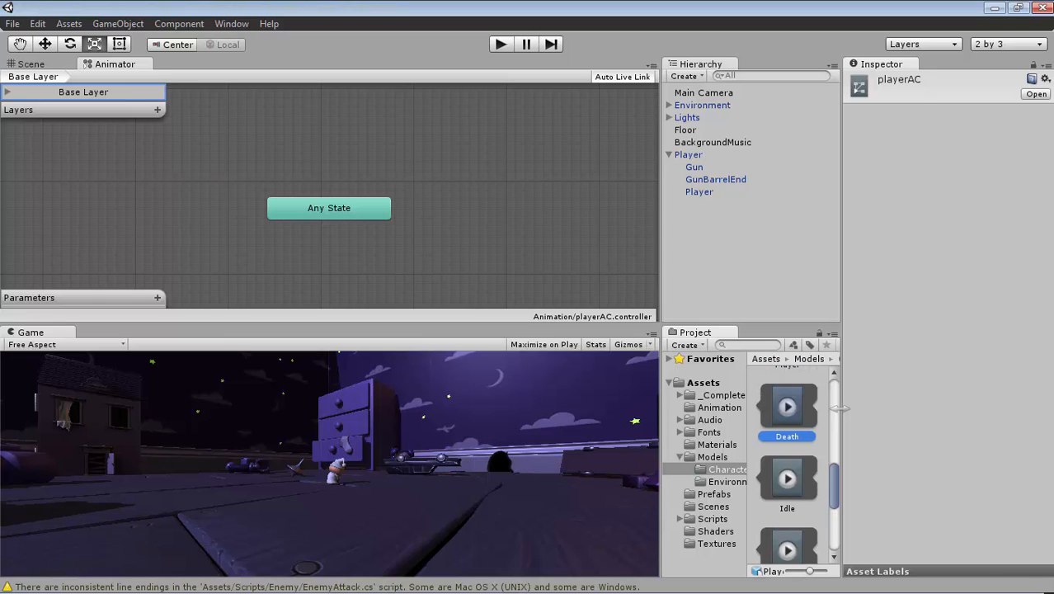
{"action": "scroll", "coordinate": [788, 477], "scroll_direction": "down", "scroll_amount": 2}
{"action": "left_click", "coordinate": [788, 477]}
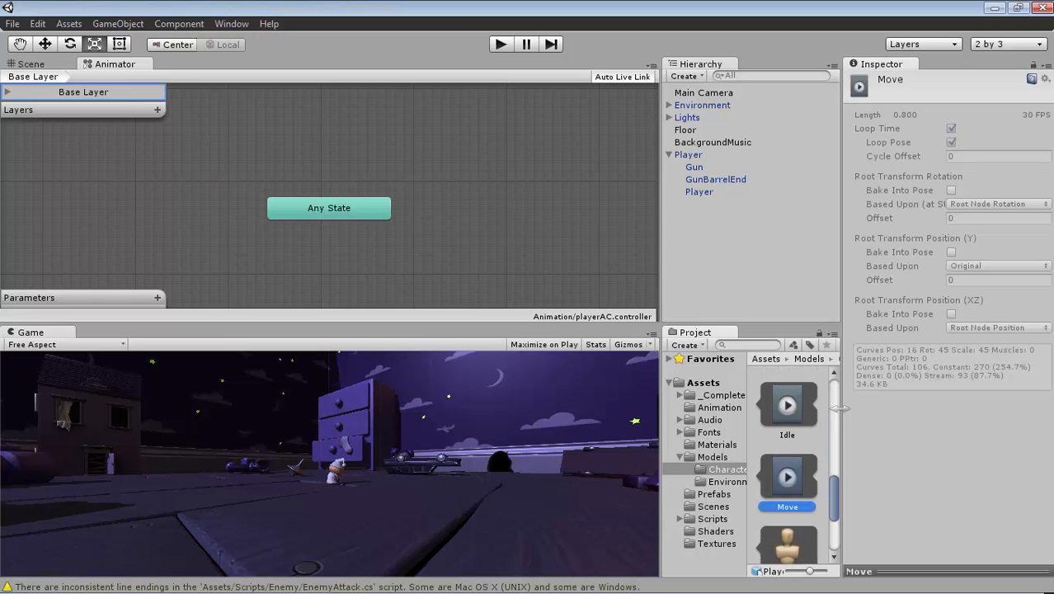
{"action": "scroll", "coordinate": [788, 466], "scroll_direction": "up", "scroll_amount": 2}
{"action": "scroll", "coordinate": [788, 467], "scroll_direction": "down", "scroll_amount": 1}
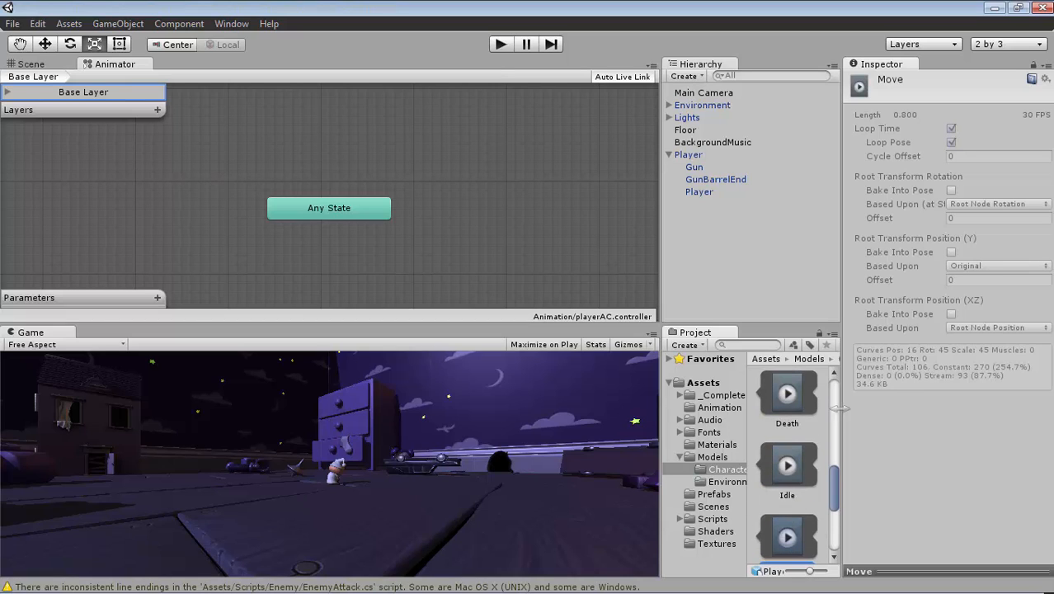
{"action": "left_click", "coordinate": [787, 396]}
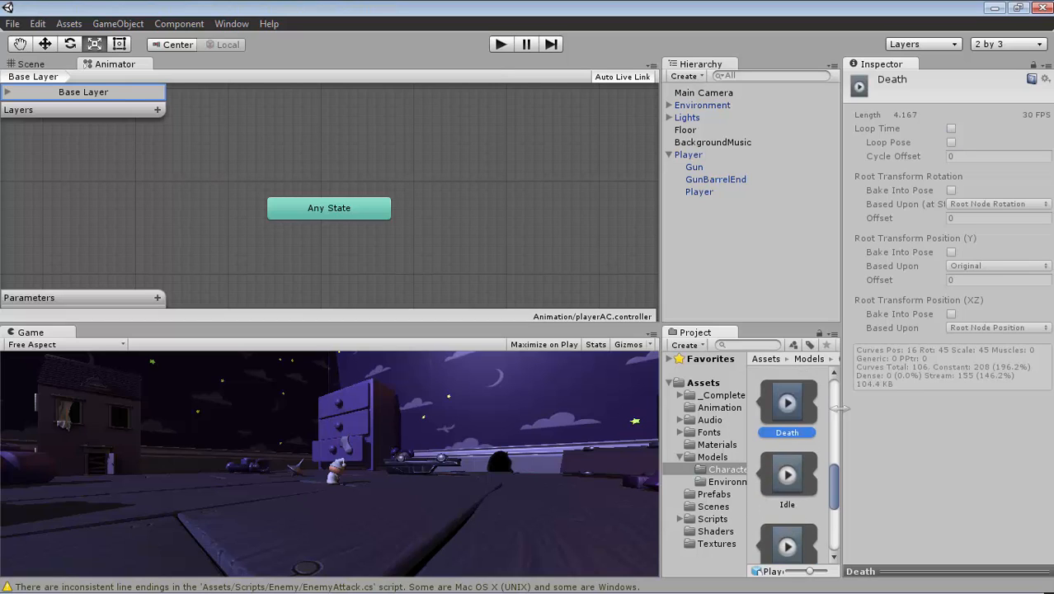
{"action": "left_click", "coordinate": [788, 545], "text": "shift"}
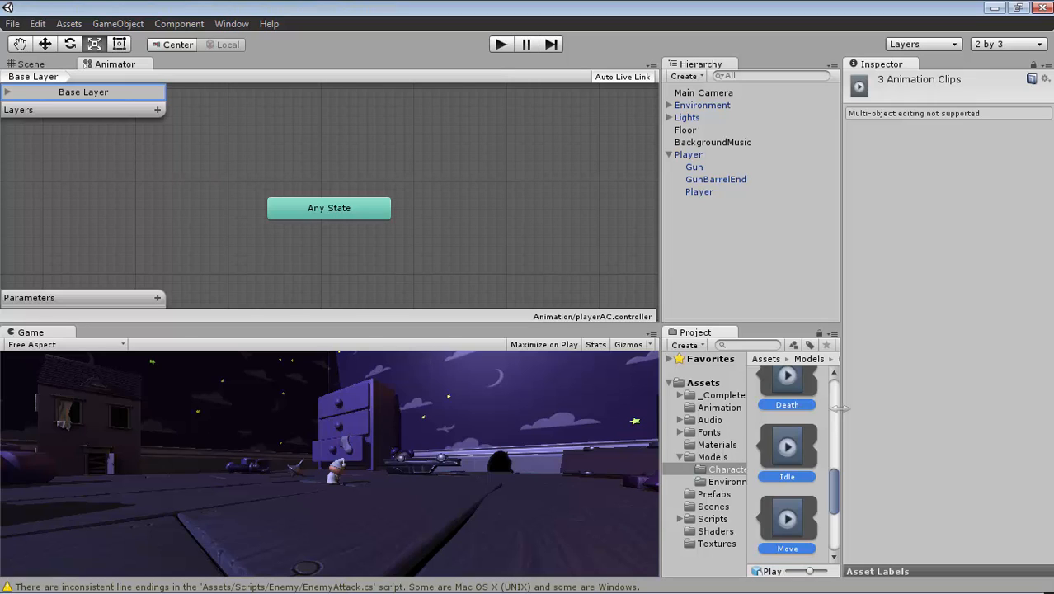
{"action": "left_click_drag", "start_coordinate": [788, 449], "coordinate": [512, 195]}
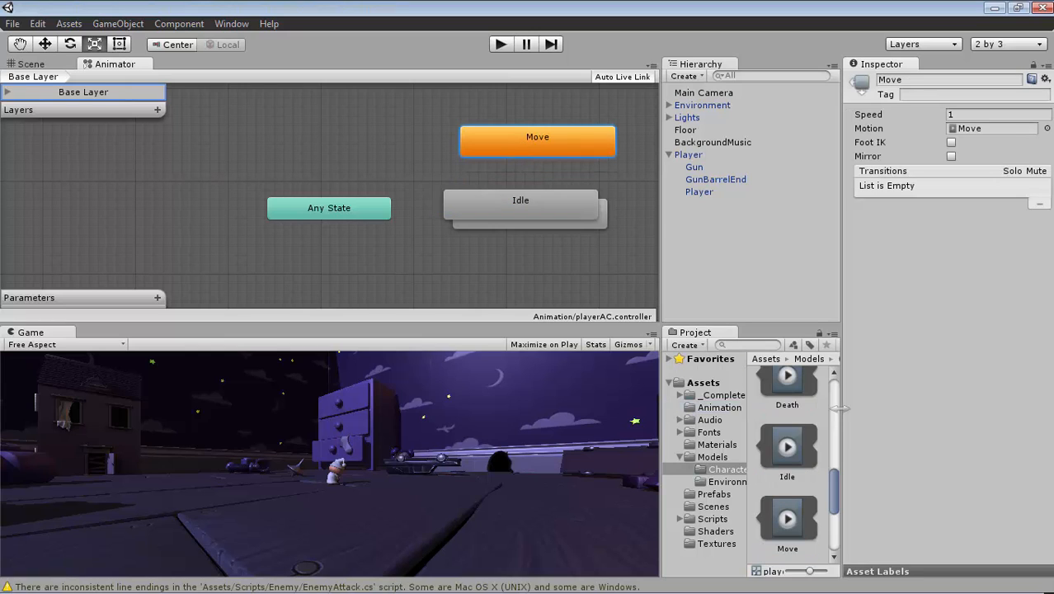
Step: Arrange the animator states with Death above Any State, Move beside Any State and Idle directly below Move
{"action": "left_click_drag", "start_coordinate": [342, 150], "coordinate": [528, 271]}
{"action": "left_click_drag", "start_coordinate": [530, 213], "coordinate": [324, 141]}
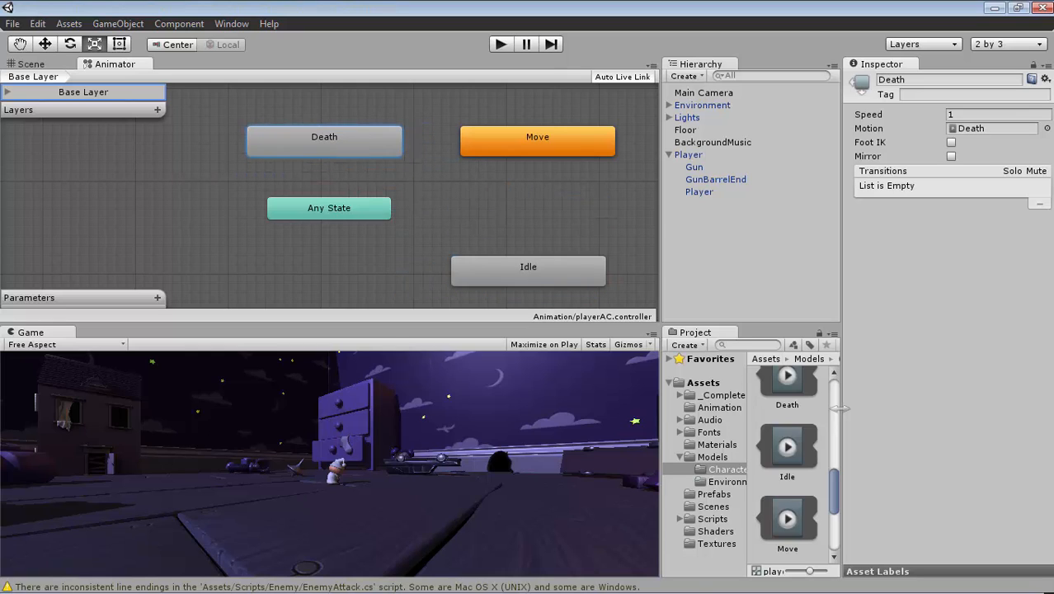
{"action": "left_click_drag", "start_coordinate": [538, 140], "coordinate": [519, 205]}
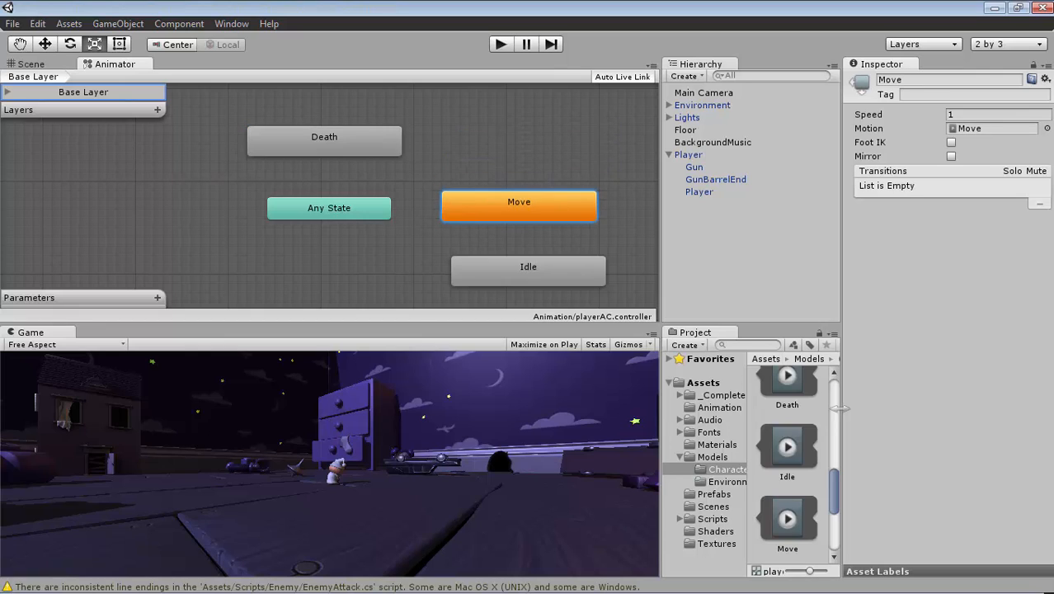
{"action": "left_click_drag", "start_coordinate": [528, 268], "coordinate": [519, 268]}
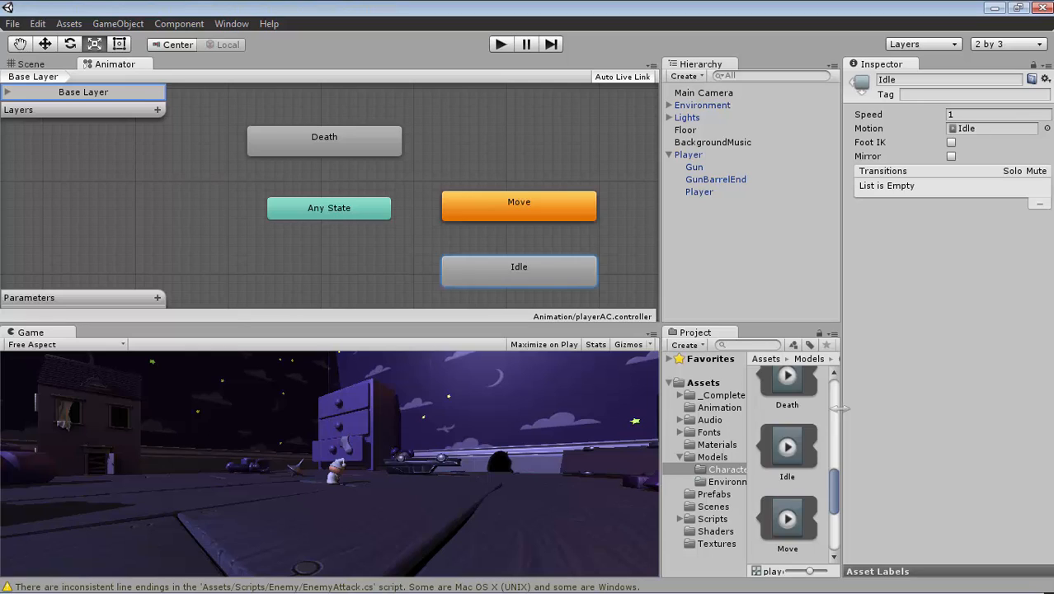
Step: Add a Bool parameter named IsWalking to the animator controller
{"action": "left_click", "coordinate": [156, 298]}
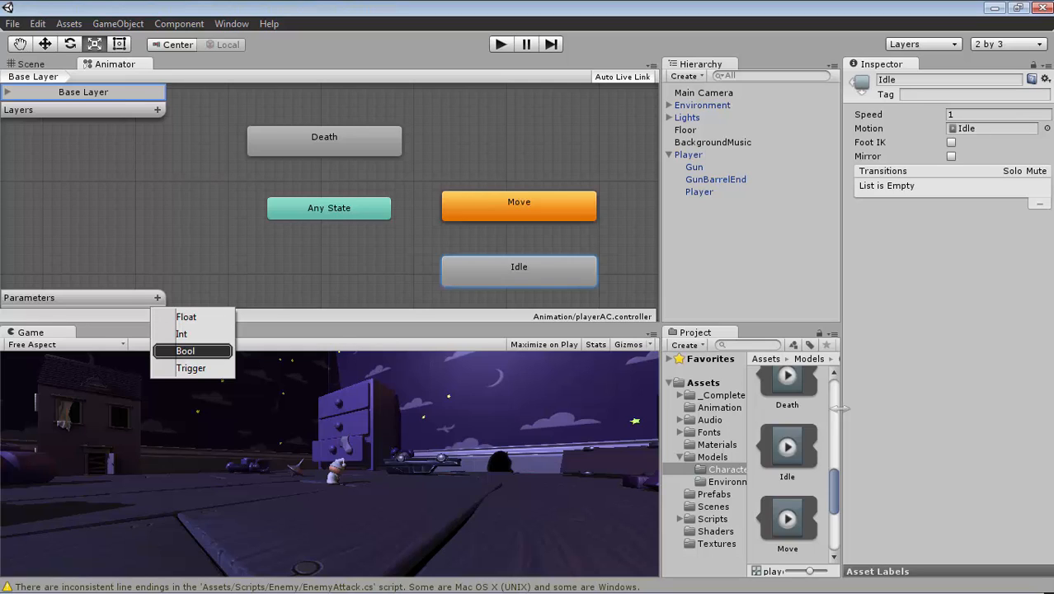
{"action": "left_click", "coordinate": [192, 352]}
{"action": "left_click_drag", "start_coordinate": [51, 300], "coordinate": [4, 300]}
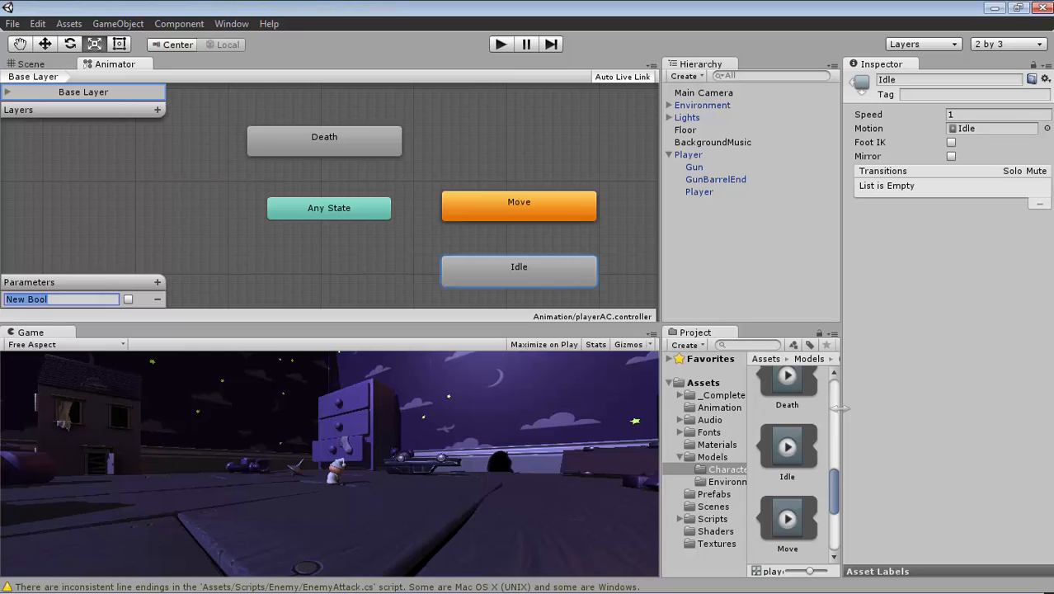
{"action": "type", "text": "IsWalking"}
{"action": "key", "text": "Left"}
{"action": "key", "text": "Left"}
{"action": "key", "text": "Left"}
{"action": "key", "text": "Left"}
{"action": "key", "text": "Left"}
{"action": "key", "text": "Left"}
{"action": "key", "text": "BackSpace"}
{"action": "type", "text": "s"}
{"action": "key", "text": "Right"}
{"action": "key", "text": "Right"}
{"action": "key", "text": "Right"}
{"action": "key", "text": "Right"}
{"action": "key", "text": "Right"}
Step: Add a Trigger parameter named Die to the animator controller
{"action": "left_click", "coordinate": [157, 283]}
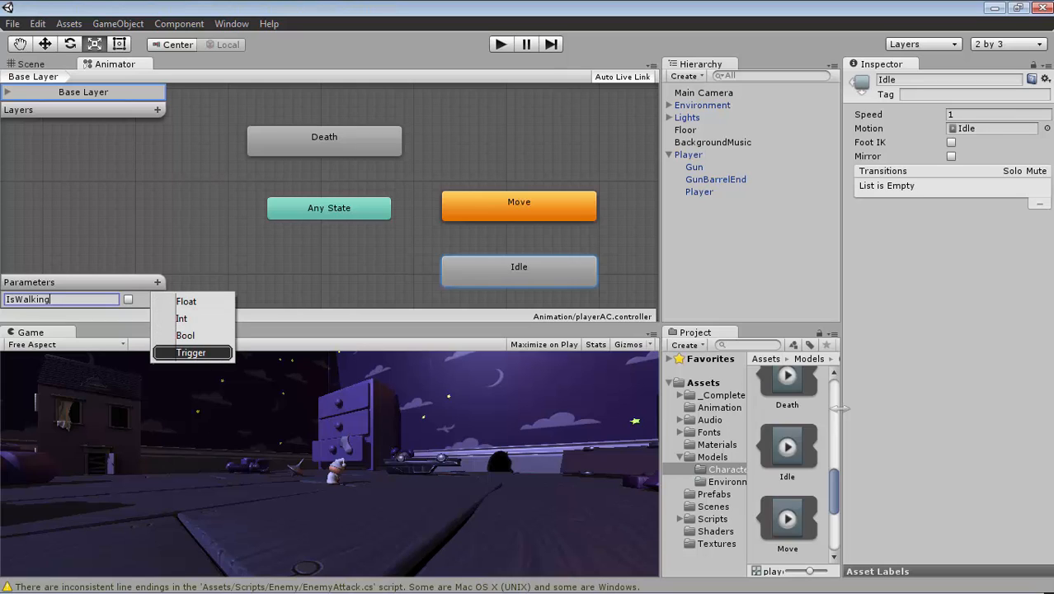
{"action": "left_click", "coordinate": [191, 353]}
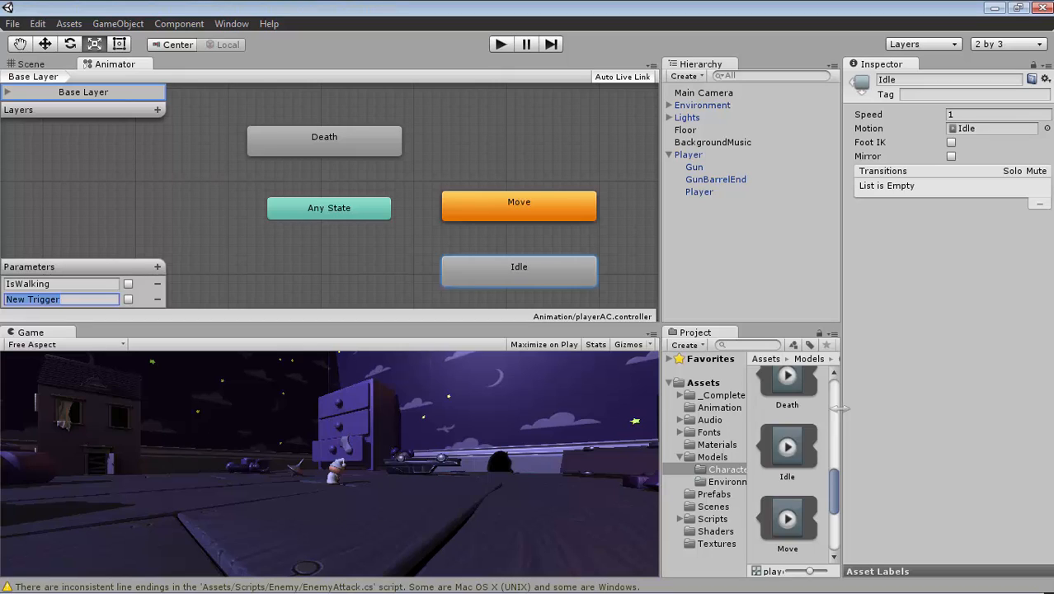
{"action": "type", "text": "Die"}
{"action": "key", "text": "Return"}
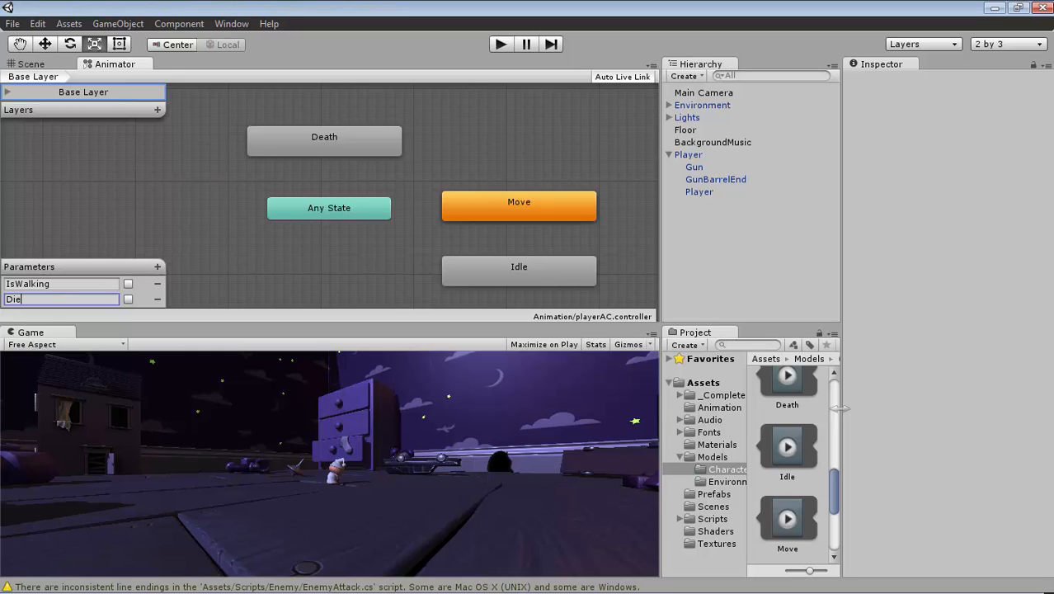
Step: Create a transition from Idle to Move with the condition IsWalking equal to true
{"action": "right_click", "coordinate": [508, 279]}
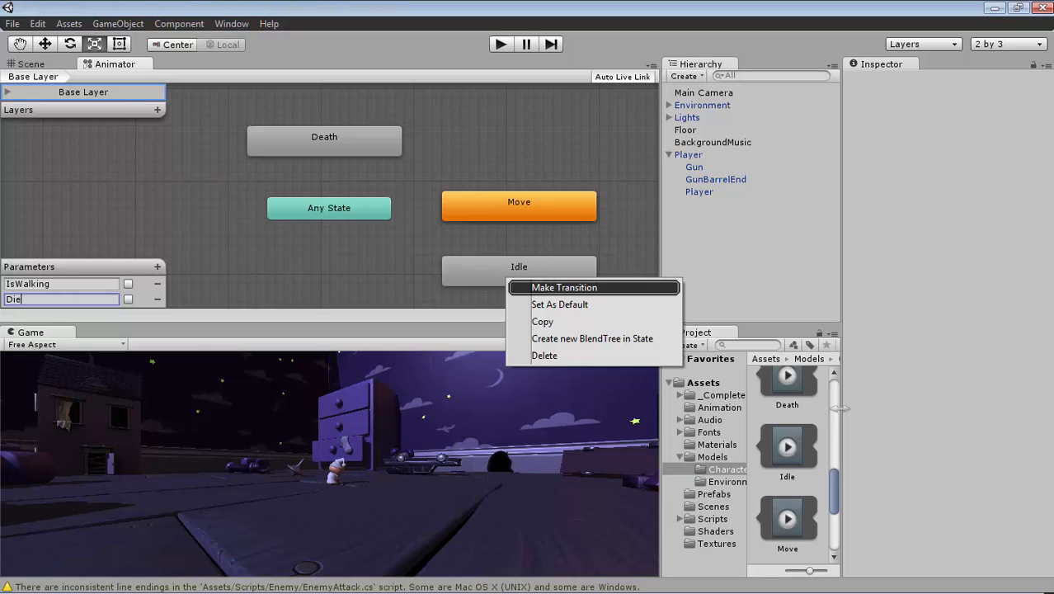
{"action": "left_click", "coordinate": [565, 288]}
{"action": "left_click", "coordinate": [520, 215]}
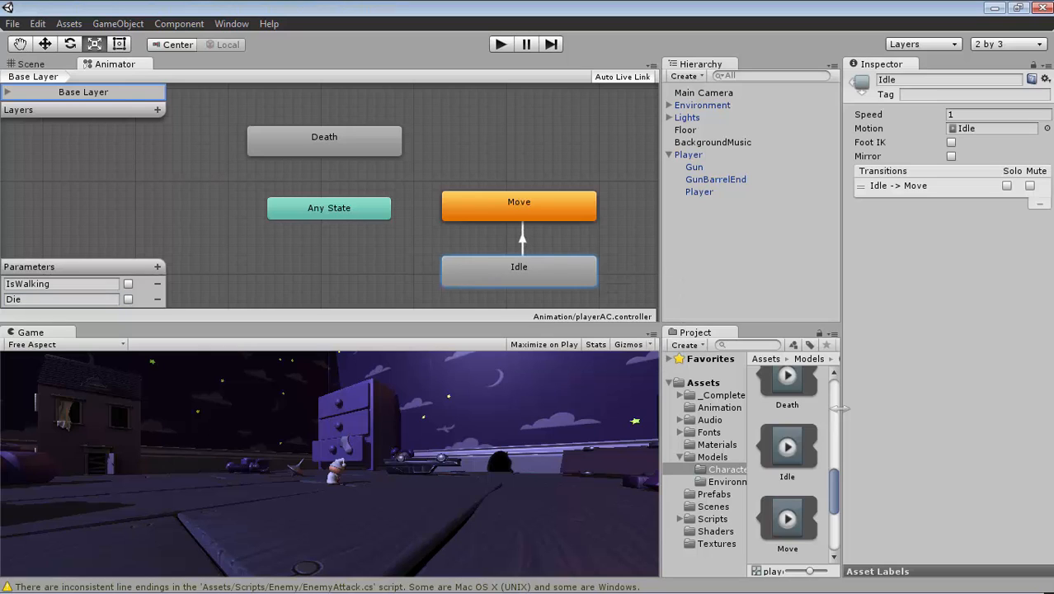
{"action": "left_click", "coordinate": [522, 239]}
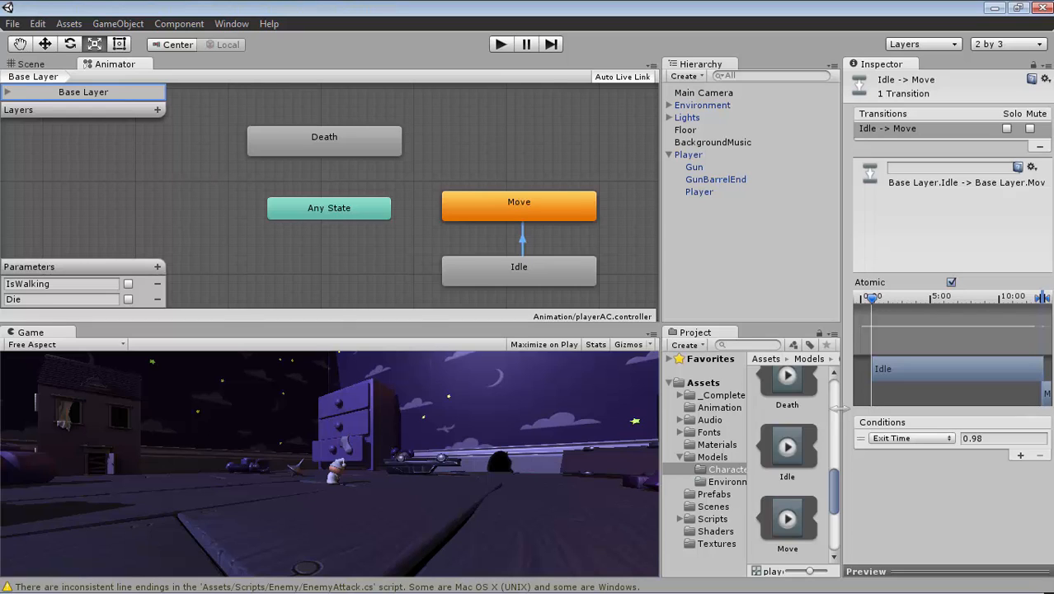
{"action": "left_click", "coordinate": [912, 438]}
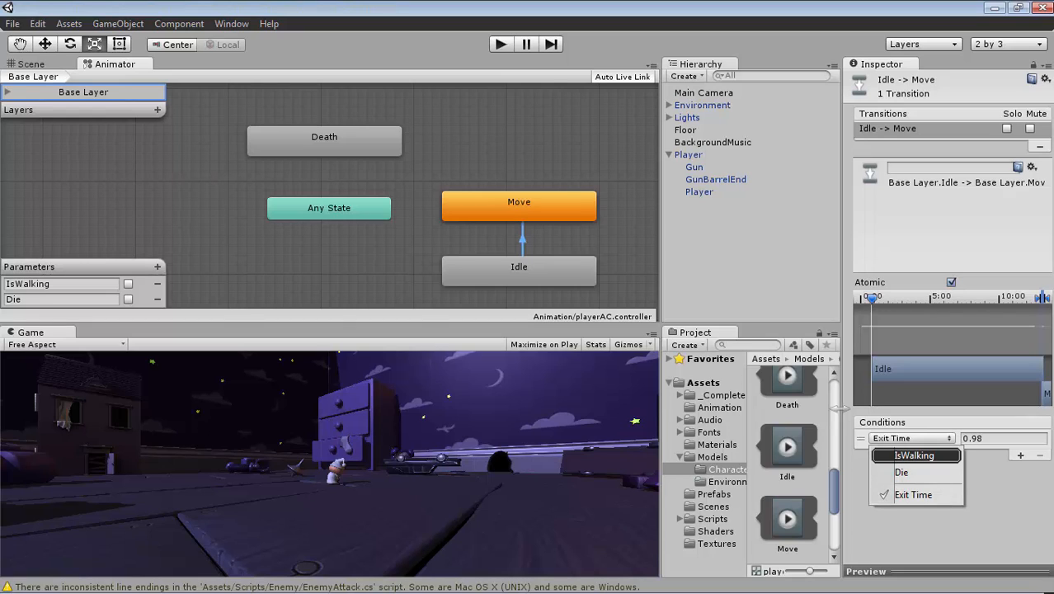
{"action": "left_click", "coordinate": [914, 455]}
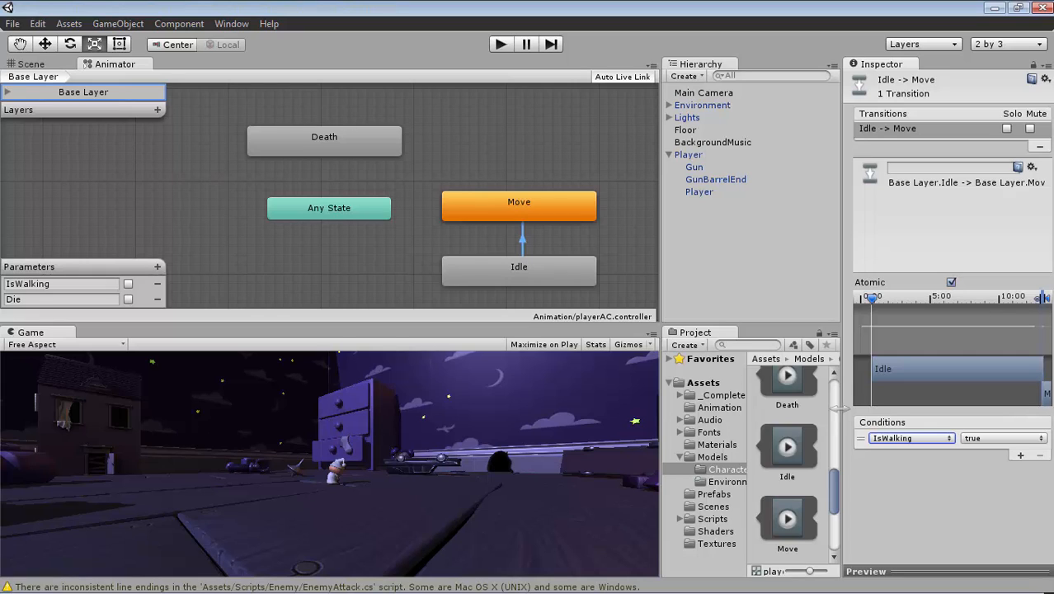
Step: Create a return transition from the Move state to the Idle state
{"action": "right_click", "coordinate": [445, 206]}
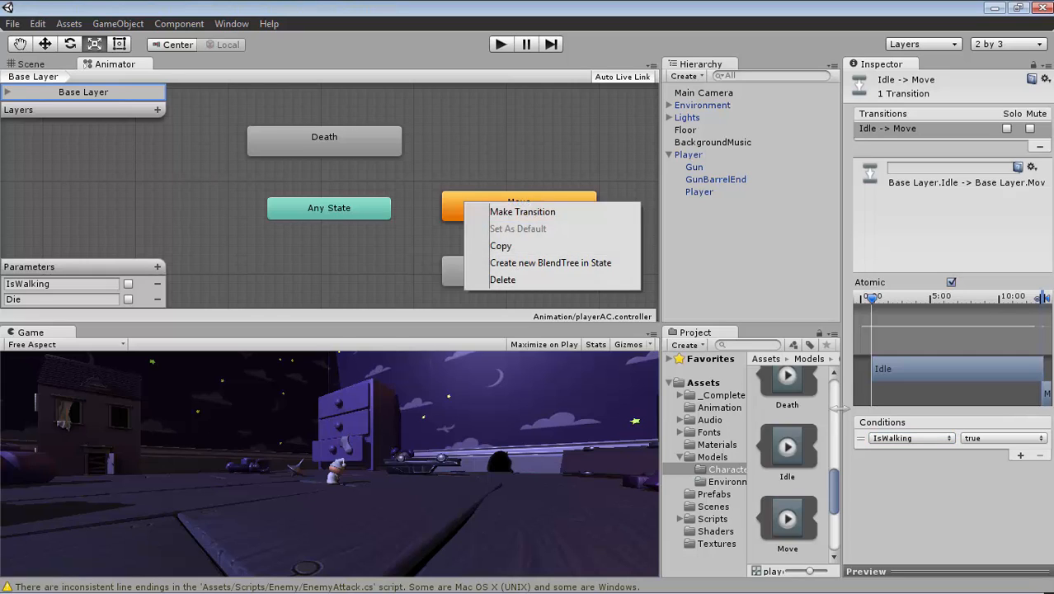
{"action": "left_click", "coordinate": [471, 218]}
{"action": "left_click", "coordinate": [495, 266]}
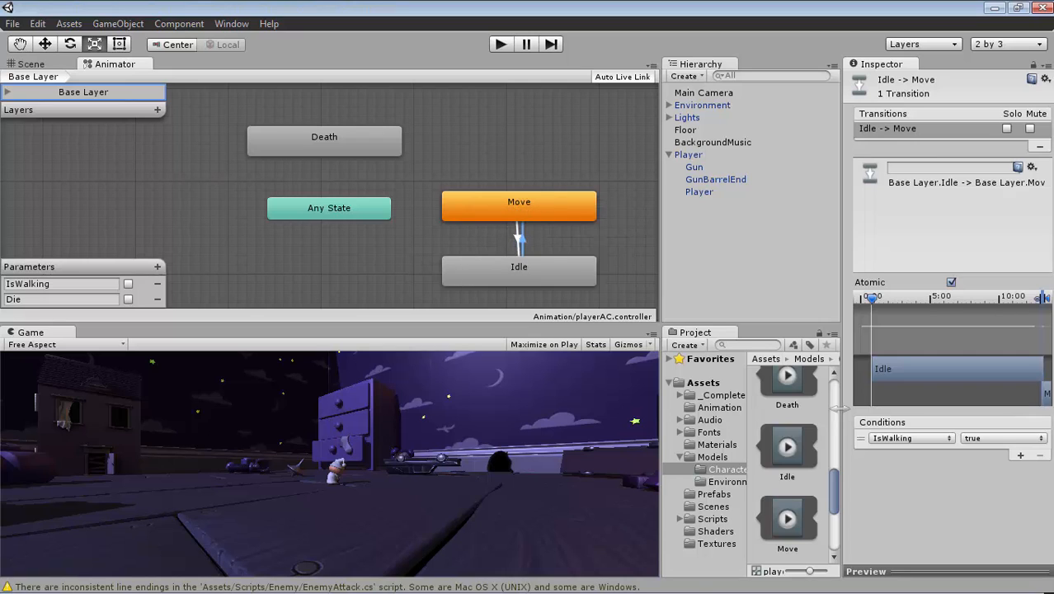
Step: Set the Move to Idle transition's condition to IsWalking equal to false
{"action": "left_click", "coordinate": [519, 207]}
{"action": "left_click", "coordinate": [516, 239]}
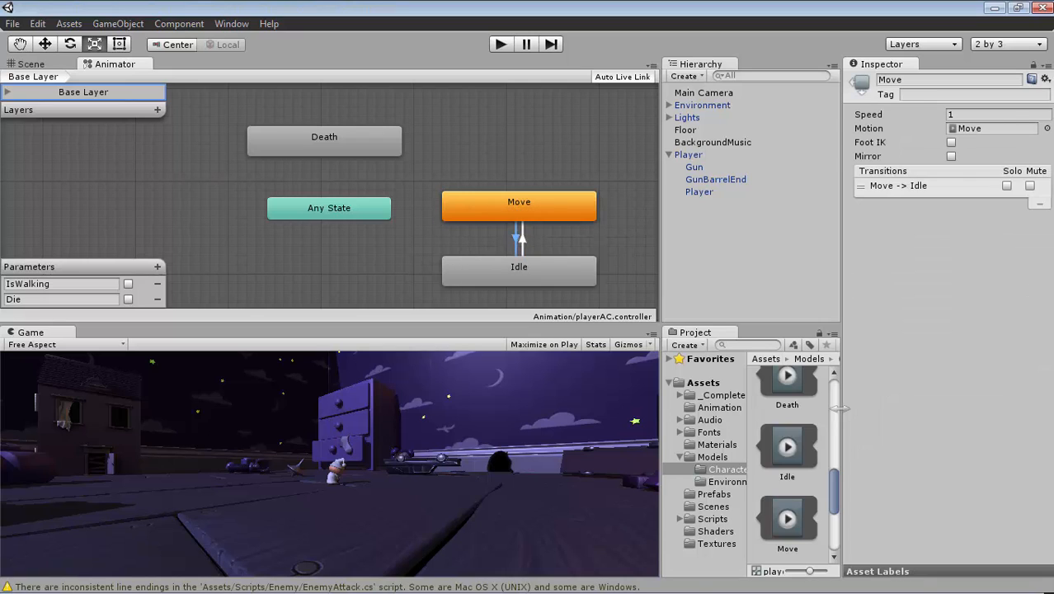
{"action": "left_click", "coordinate": [911, 439]}
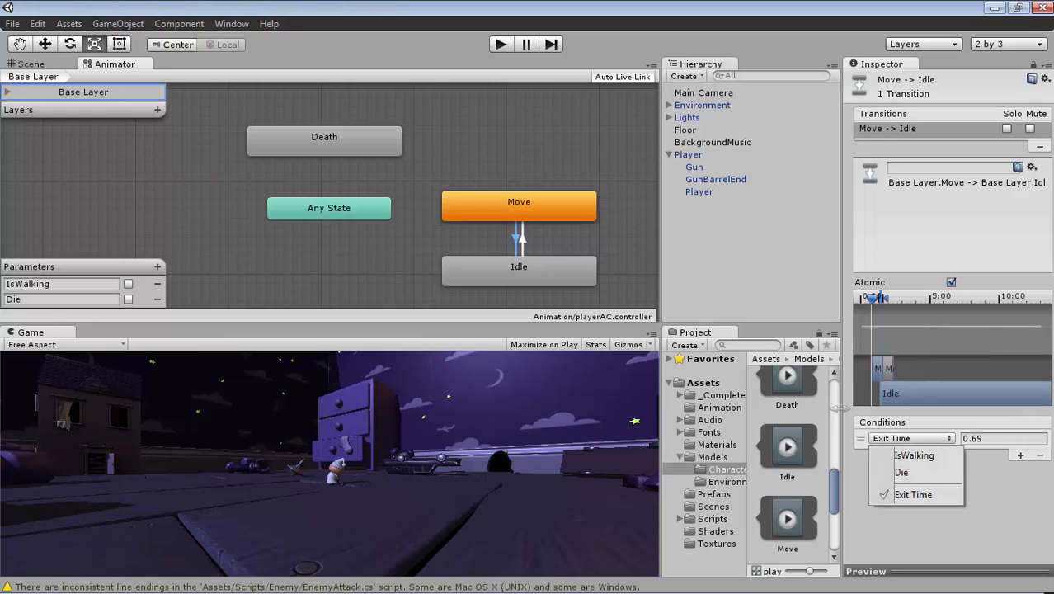
{"action": "left_click", "coordinate": [914, 456]}
{"action": "left_click", "coordinate": [1002, 438]}
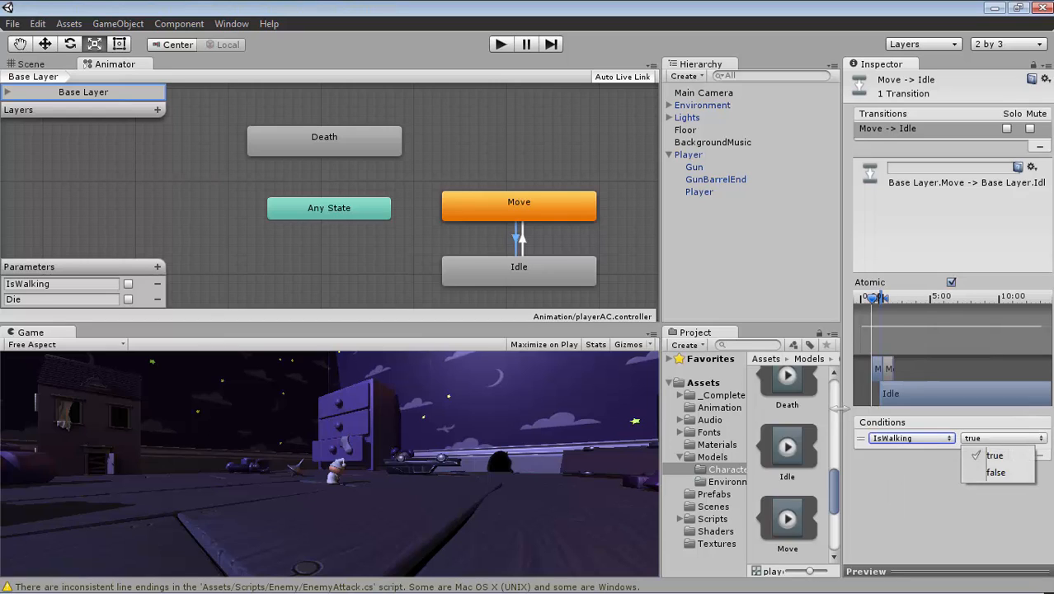
{"action": "left_click", "coordinate": [995, 472]}
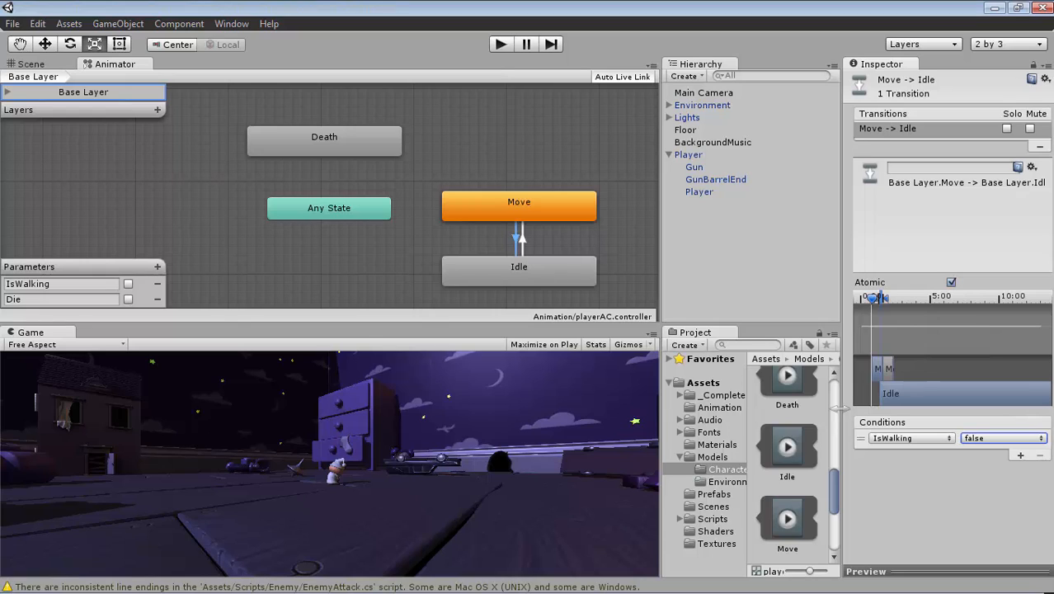
Step: Create a transition from Any State to Death with the Die trigger as its condition
{"action": "right_click", "coordinate": [320, 214]}
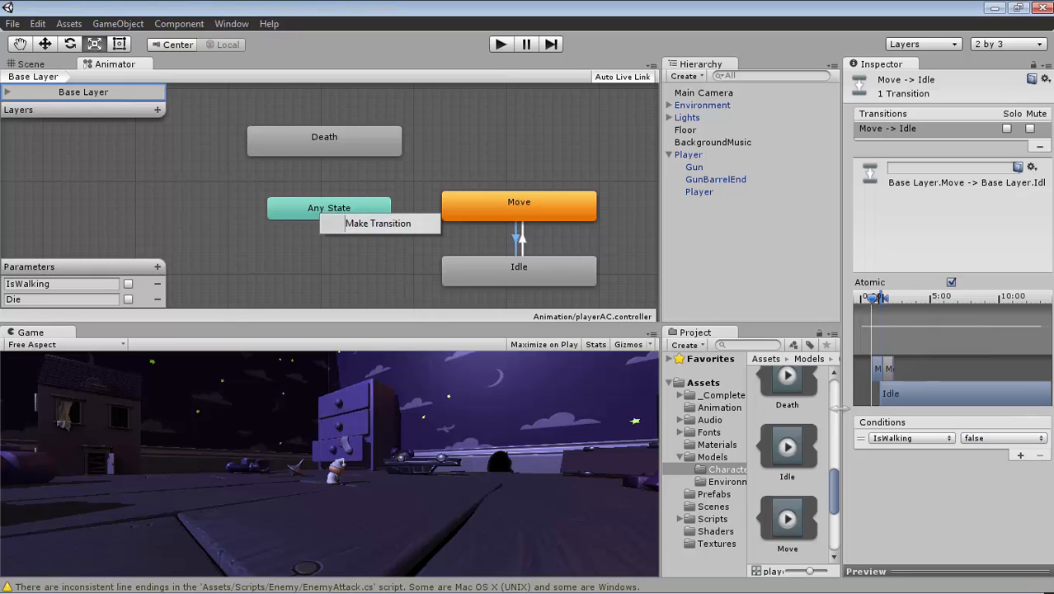
{"action": "left_click", "coordinate": [378, 224]}
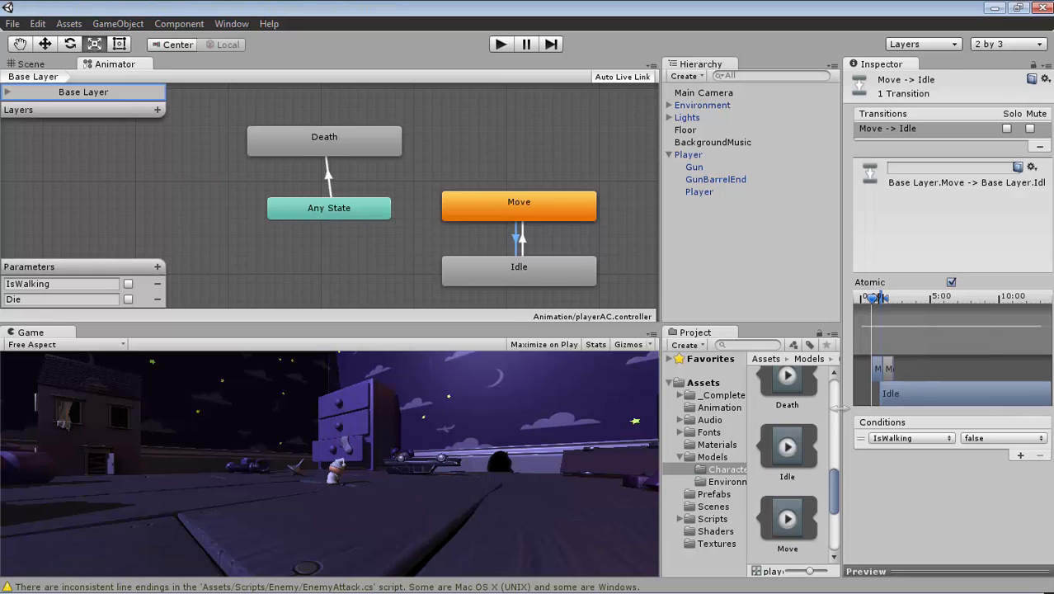
{"action": "left_click", "coordinate": [350, 143]}
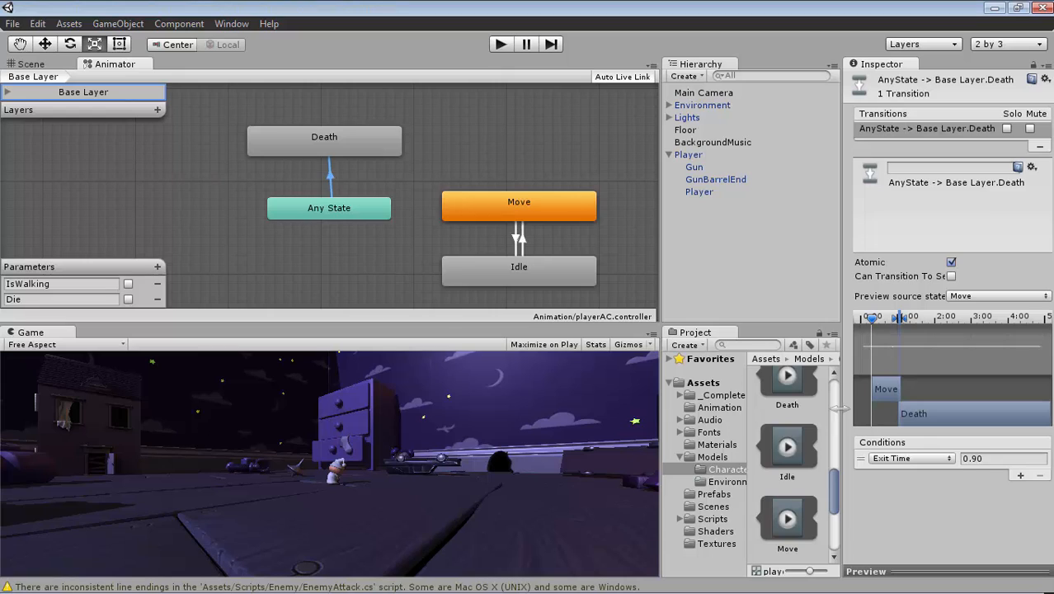
{"action": "left_click", "coordinate": [911, 458]}
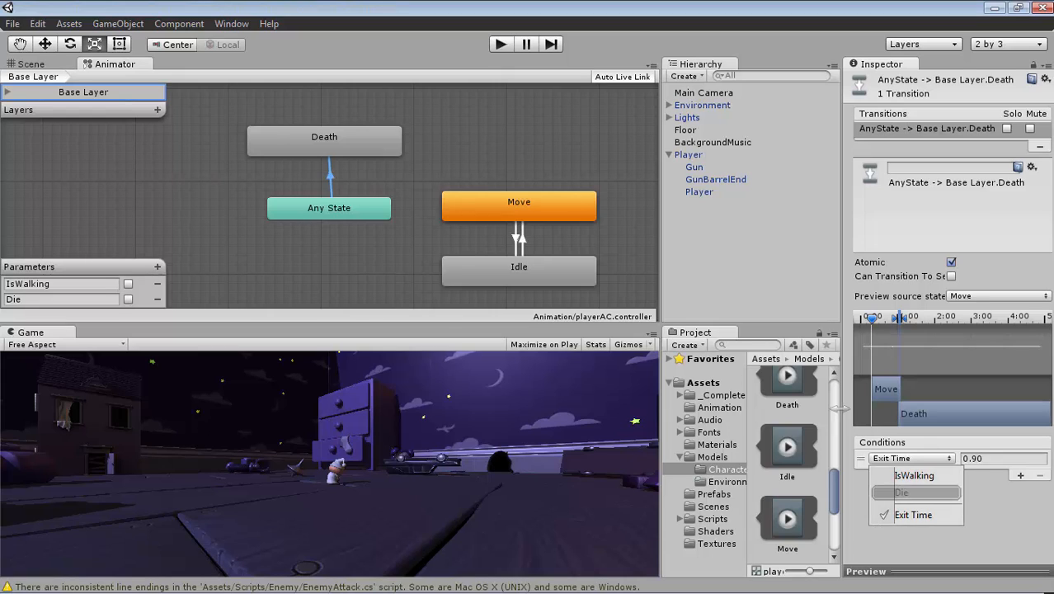
{"action": "left_click", "coordinate": [916, 492]}
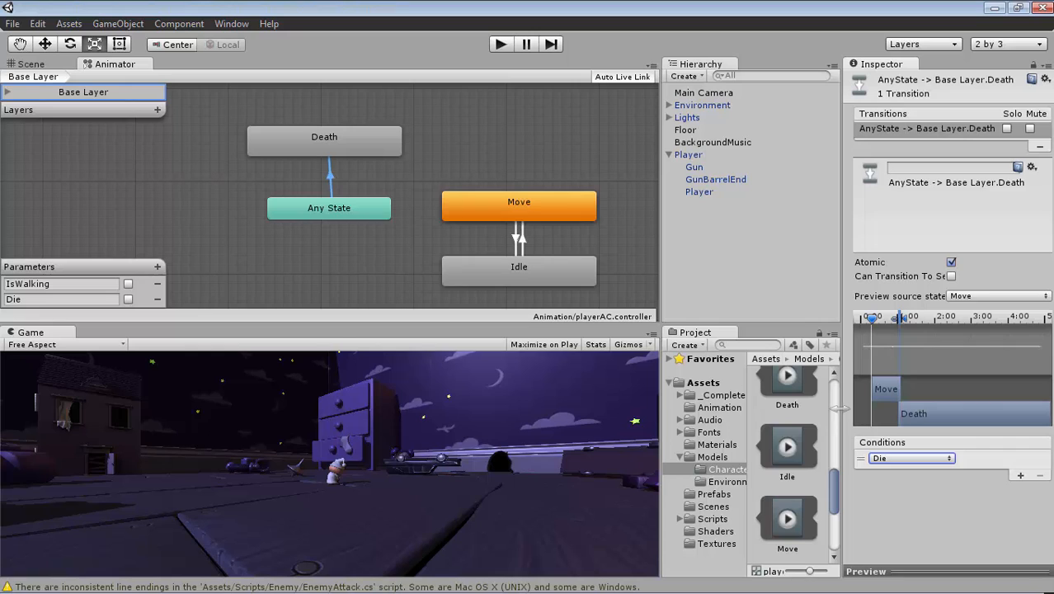
Step: Return to the scene view and add a Rigidbody component to the parent Player object
{"action": "key", "text": "ctrl+1"}
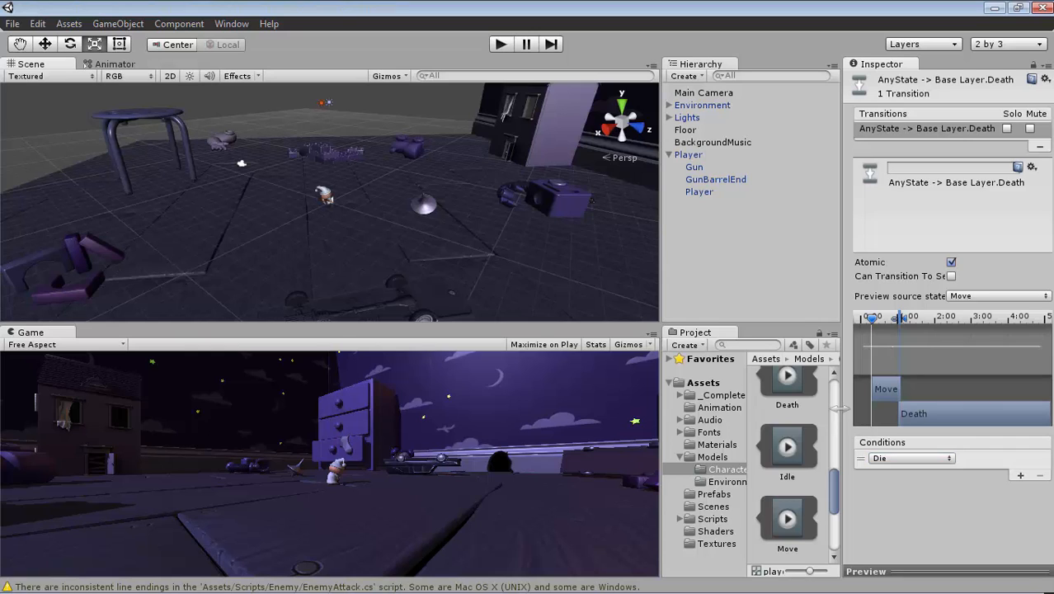
{"action": "left_click", "coordinate": [688, 154]}
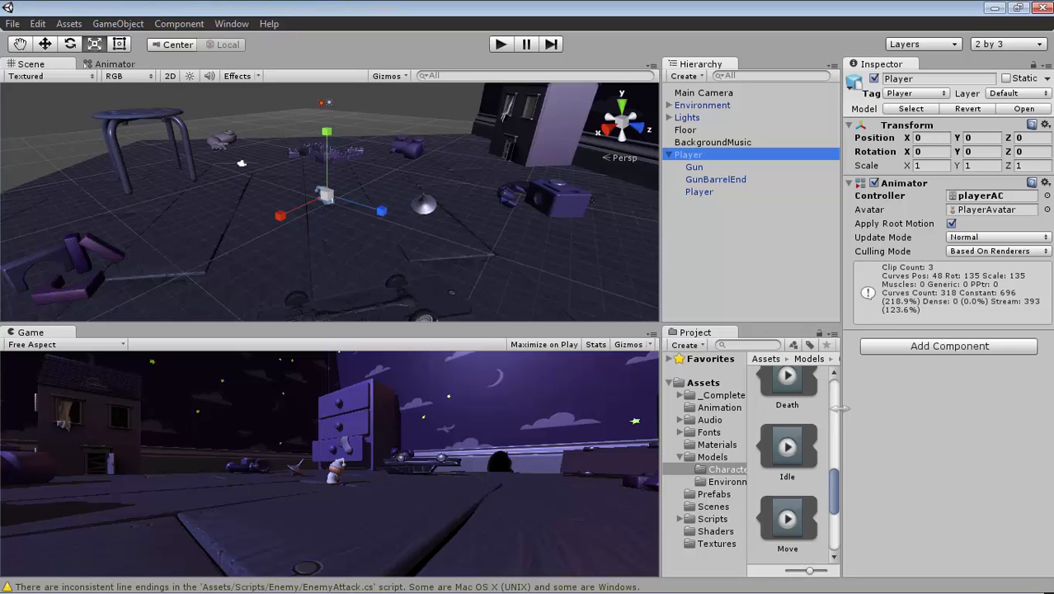
{"action": "key", "text": "ctrl+shift+a"}
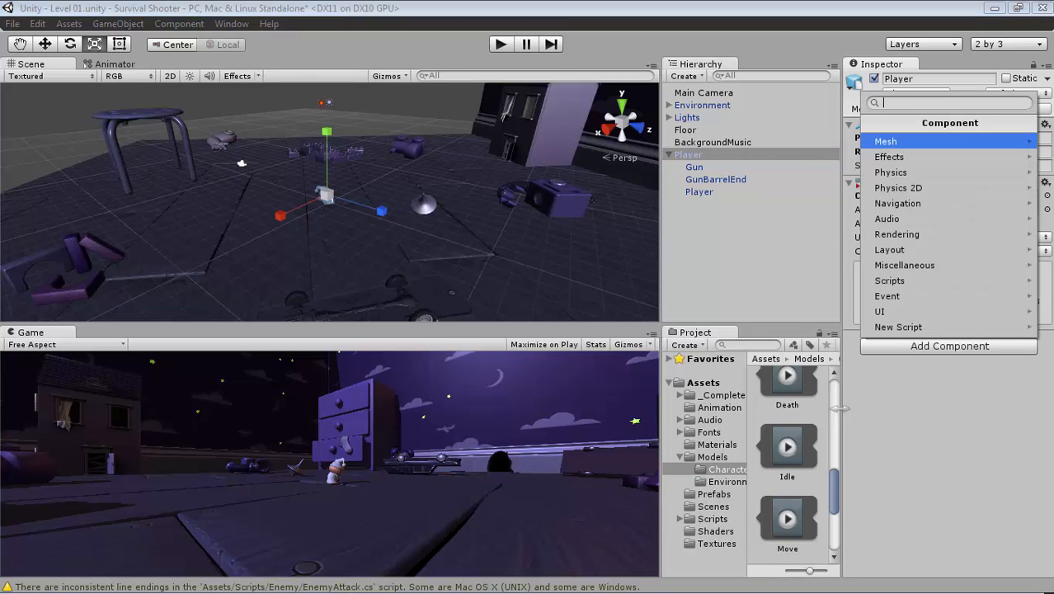
{"action": "key", "text": "Down"}
{"action": "key", "text": "Down"}
{"action": "key", "text": "Down"}
{"action": "key", "text": "Down"}
{"action": "key", "text": "Down"}
{"action": "key", "text": "Down"}
{"action": "key", "text": "Down"}
{"action": "key", "text": "Down"}
{"action": "key", "text": "Up"}
{"action": "key", "text": "Up"}
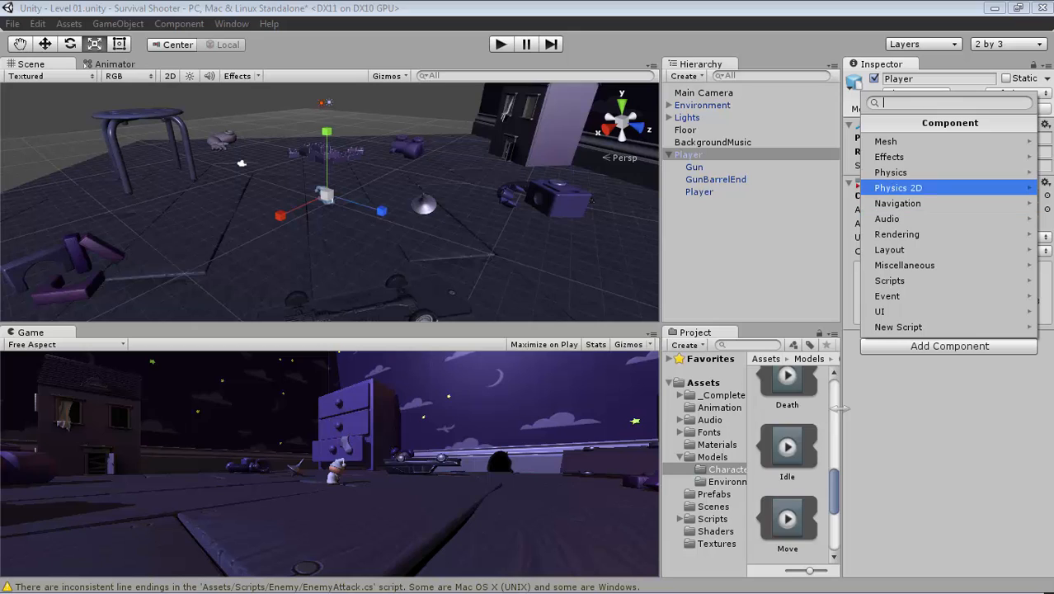
{"action": "key", "text": "Up"}
{"action": "key", "text": "Right"}
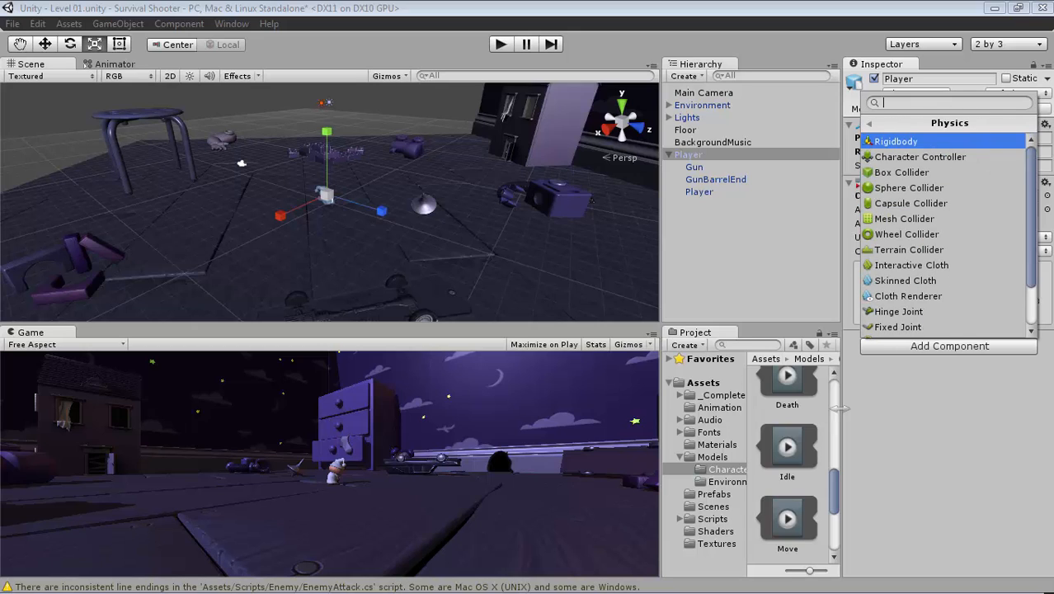
{"action": "key", "text": "Down"}
{"action": "key", "text": "Up"}
{"action": "key", "text": "Return"}
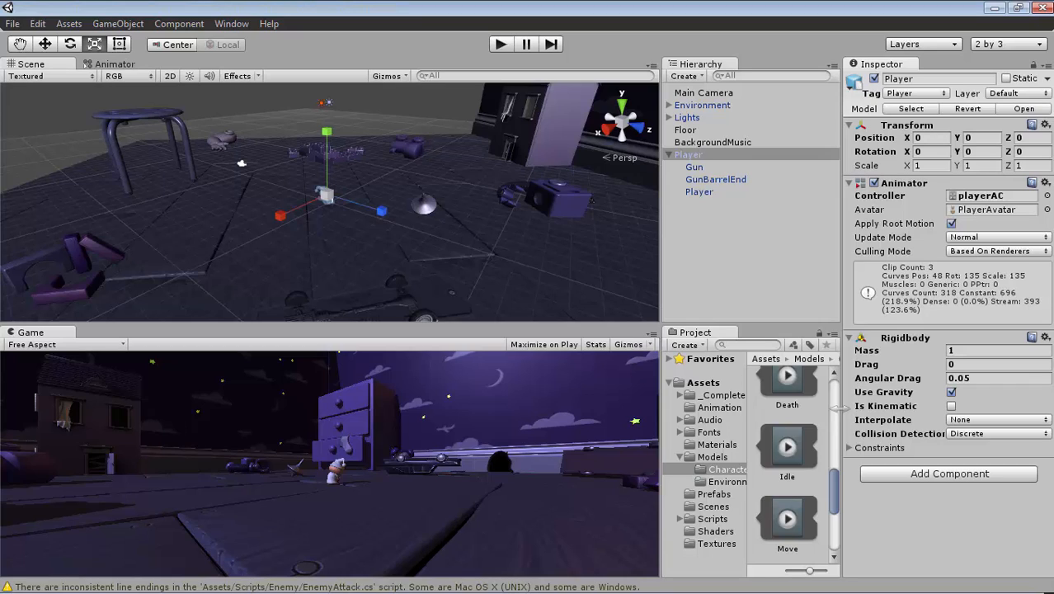
Step: Set both the Drag and Angular Drag of the Player's Rigidbody to Infinity
{"action": "left_click", "coordinate": [957, 364]}
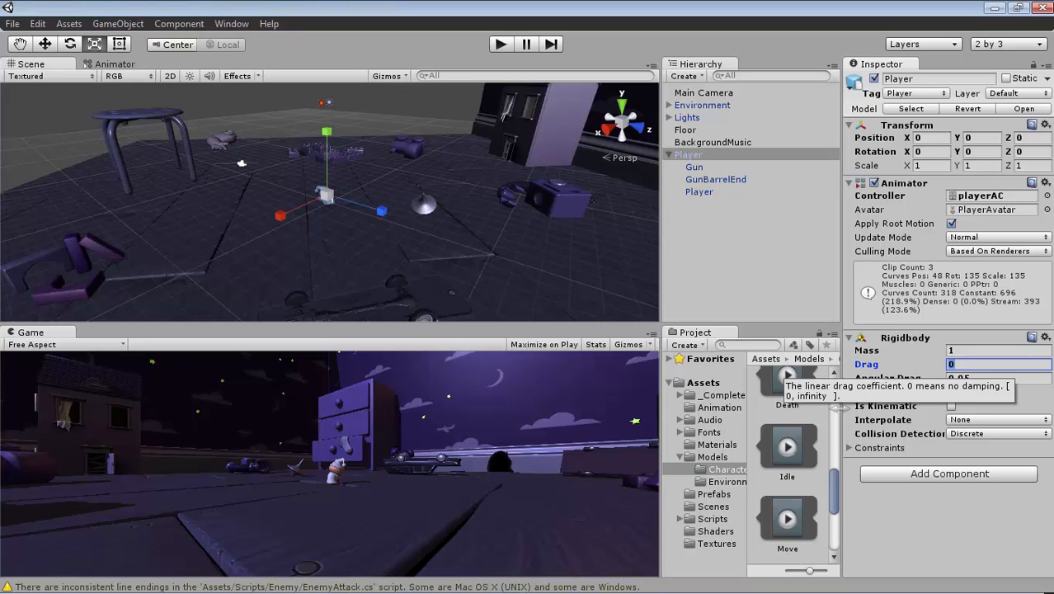
{"action": "type", "text": "Infinity"}
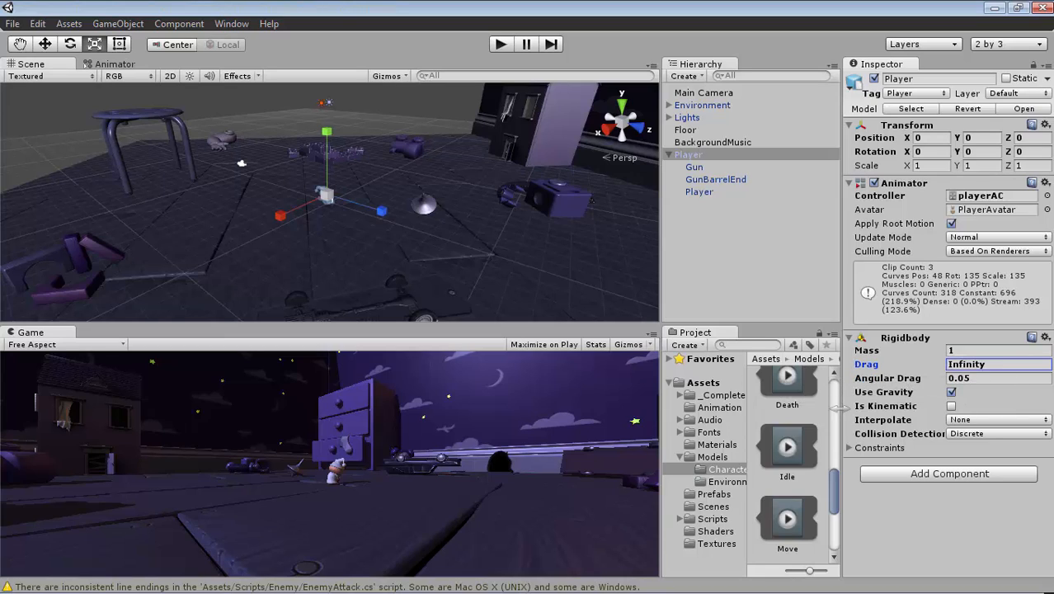
{"action": "key", "text": "Tab"}
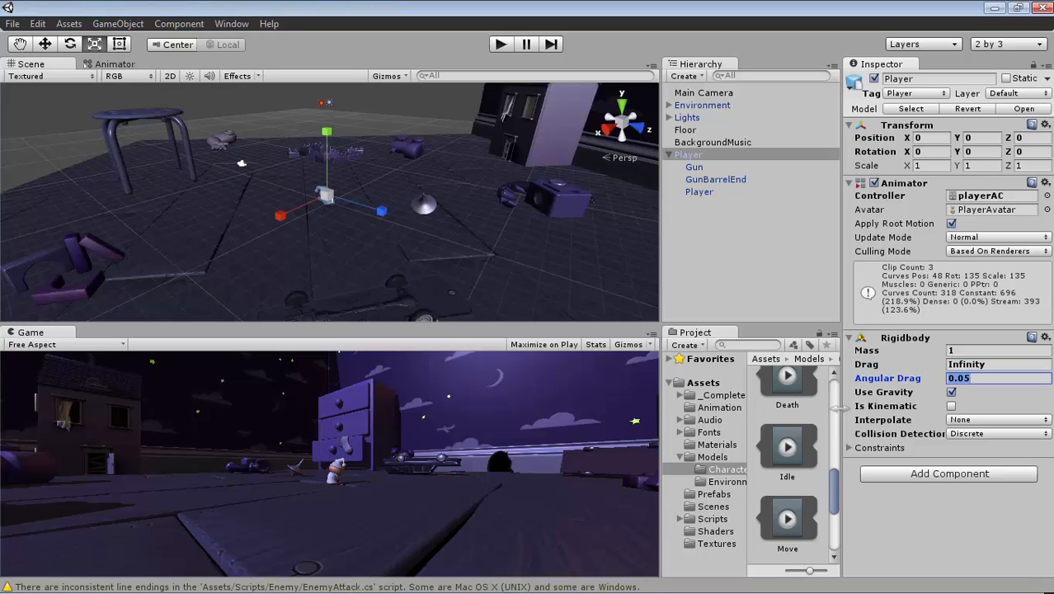
{"action": "type", "text": "Infinity"}
Step: Constrain the Player's Rigidbody by freezing position on Y and rotation on X and Z
{"action": "left_click", "coordinate": [876, 447]}
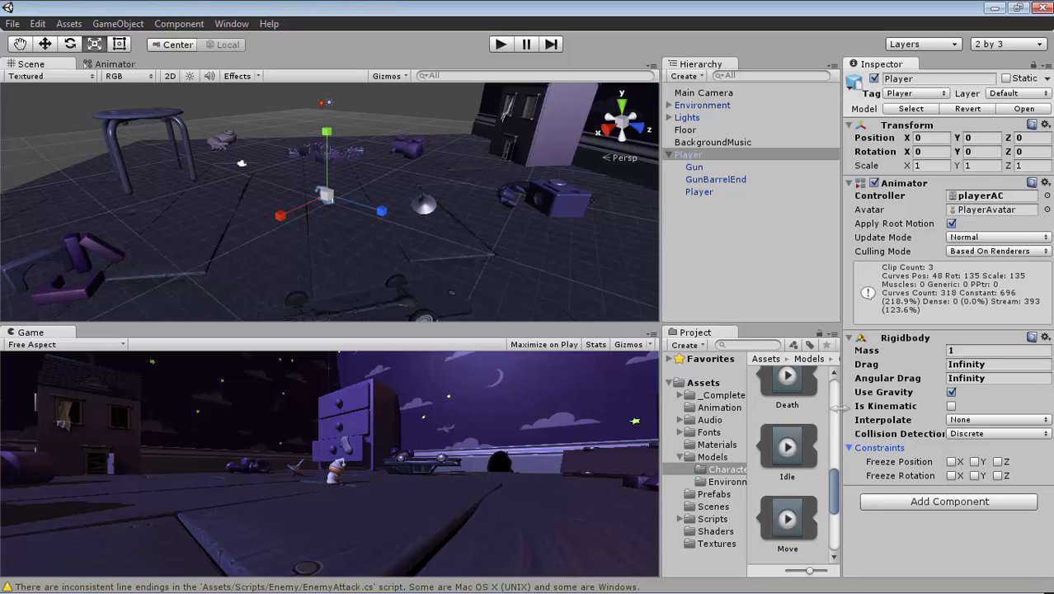
{"action": "left_click", "coordinate": [974, 461]}
{"action": "left_click", "coordinate": [951, 475]}
{"action": "left_click", "coordinate": [997, 475]}
Step: Add a Capsule Collider component to the Player
{"action": "left_click", "coordinate": [950, 501]}
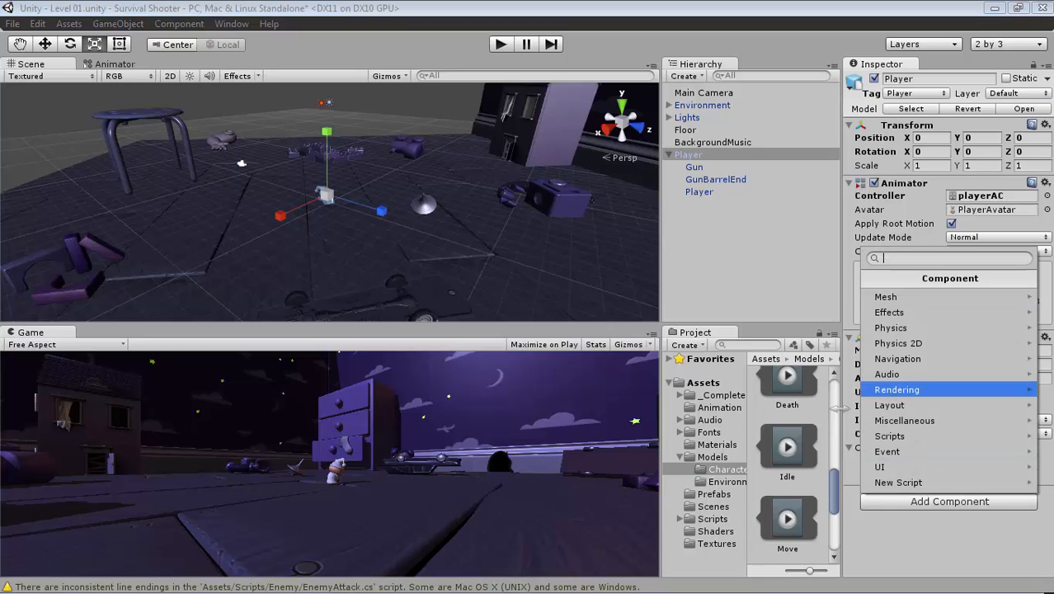
{"action": "left_click", "coordinate": [891, 328]}
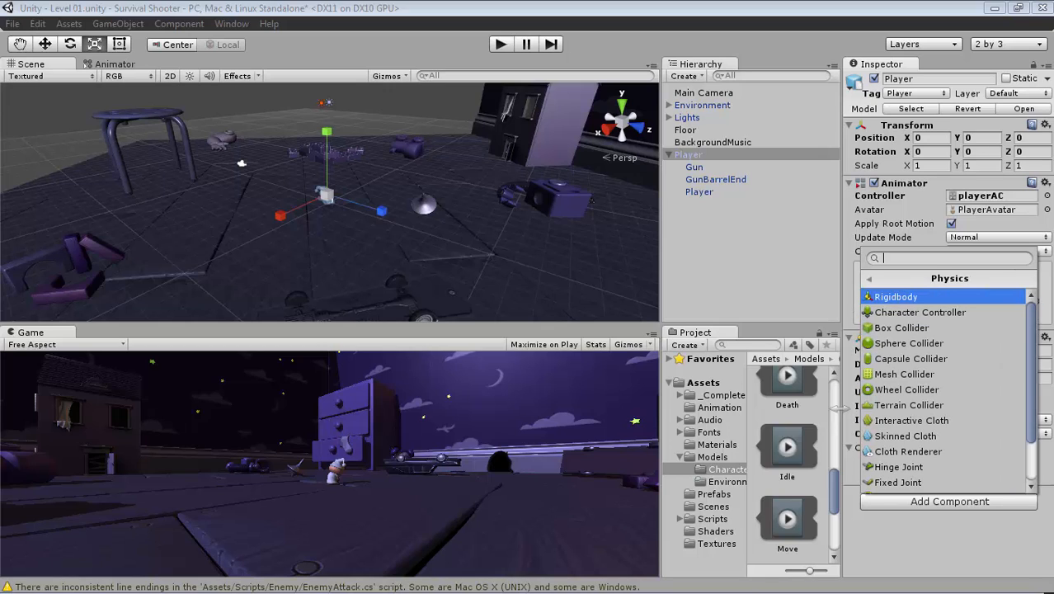
{"action": "key", "text": "Down"}
{"action": "key", "text": "Down"}
{"action": "key", "text": "Down"}
{"action": "key", "text": "Down"}
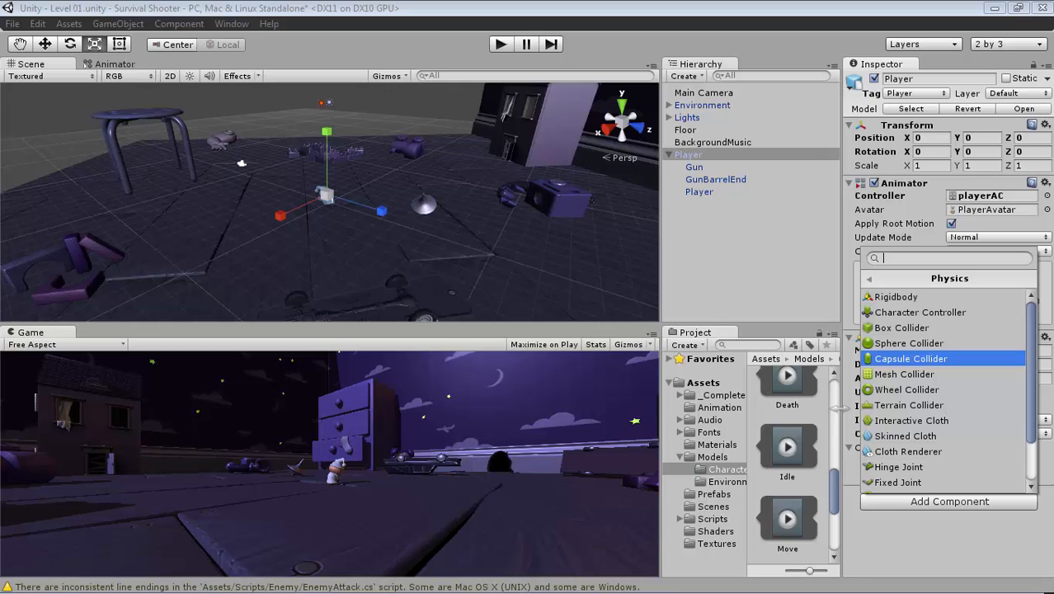
{"action": "key", "text": "Return"}
{"action": "scroll", "coordinate": [948, 330], "scroll_direction": "down", "scroll_amount": 2}
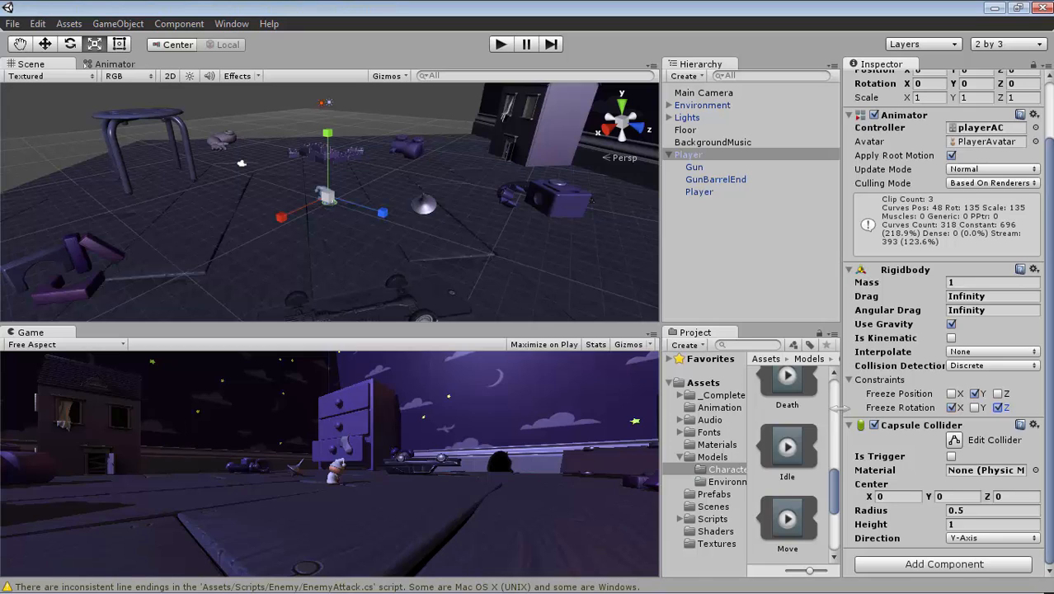
Step: Set the center of the Player's Capsule Collider to X 0.2 and Y 0.6
{"action": "left_click", "coordinate": [686, 131]}
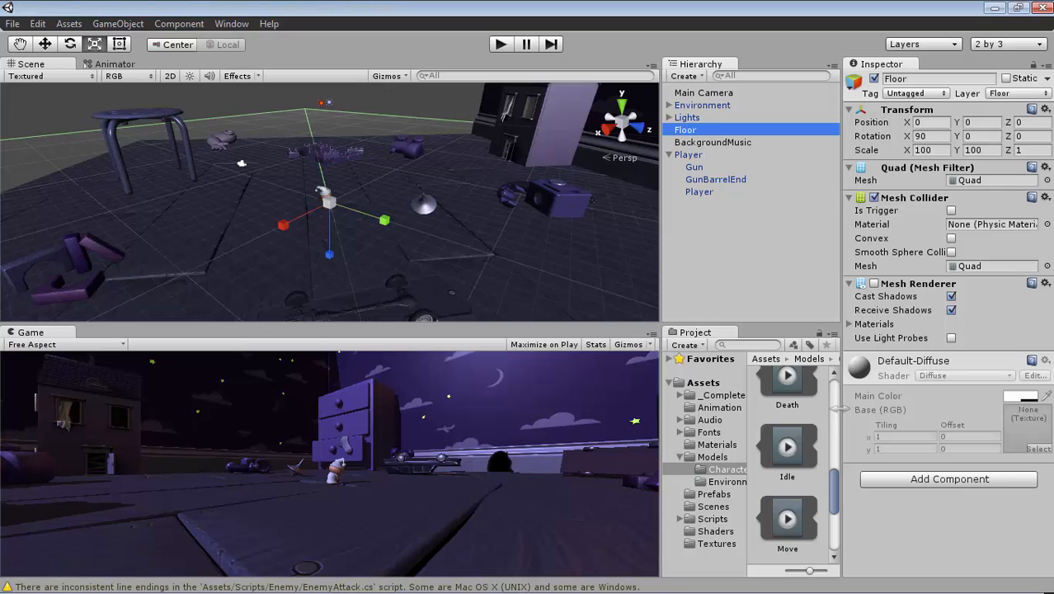
{"action": "left_click", "coordinate": [688, 155]}
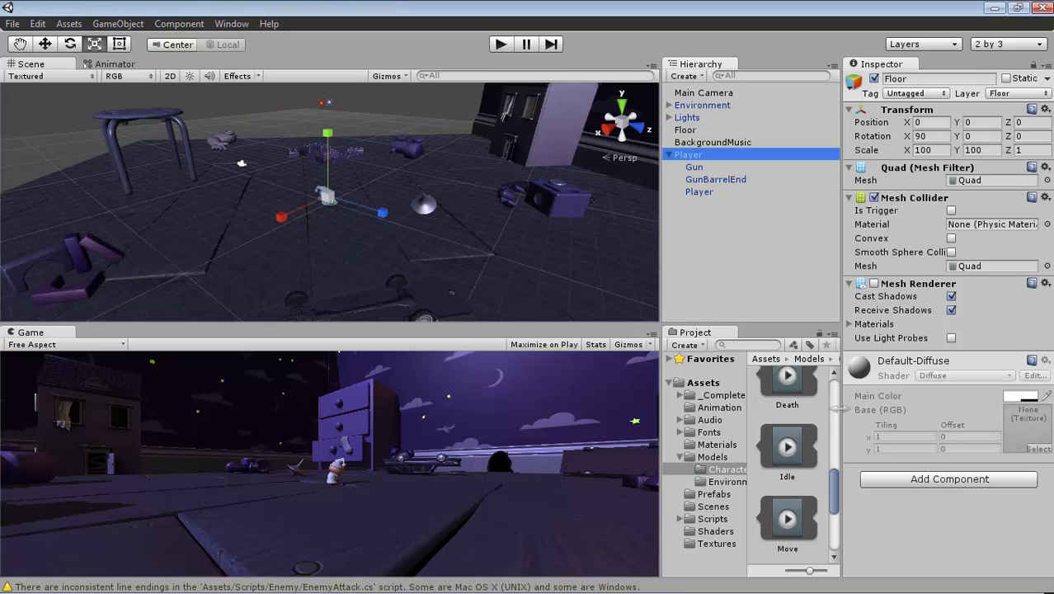
{"action": "scroll", "coordinate": [949, 330], "scroll_direction": "down", "scroll_amount": 2}
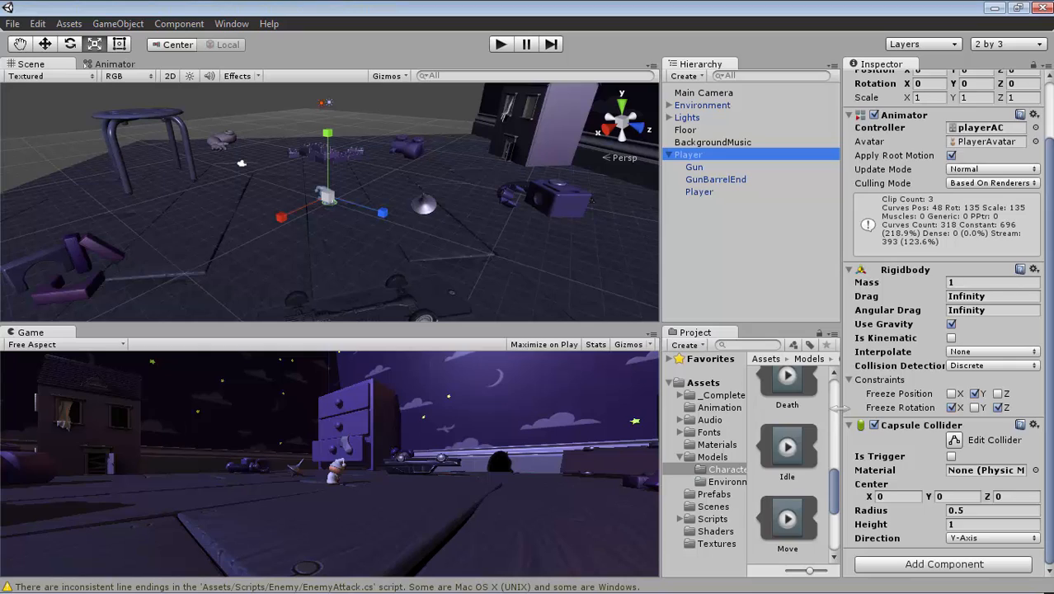
{"action": "left_click", "coordinate": [898, 497]}
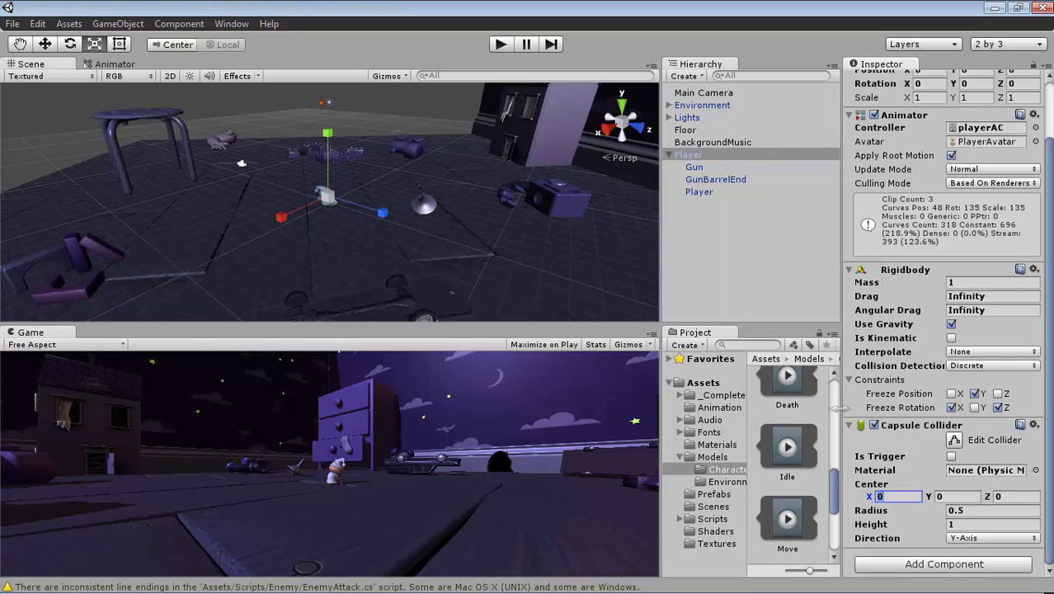
{"action": "type", "text": "0.2"}
{"action": "key", "text": "Tab"}
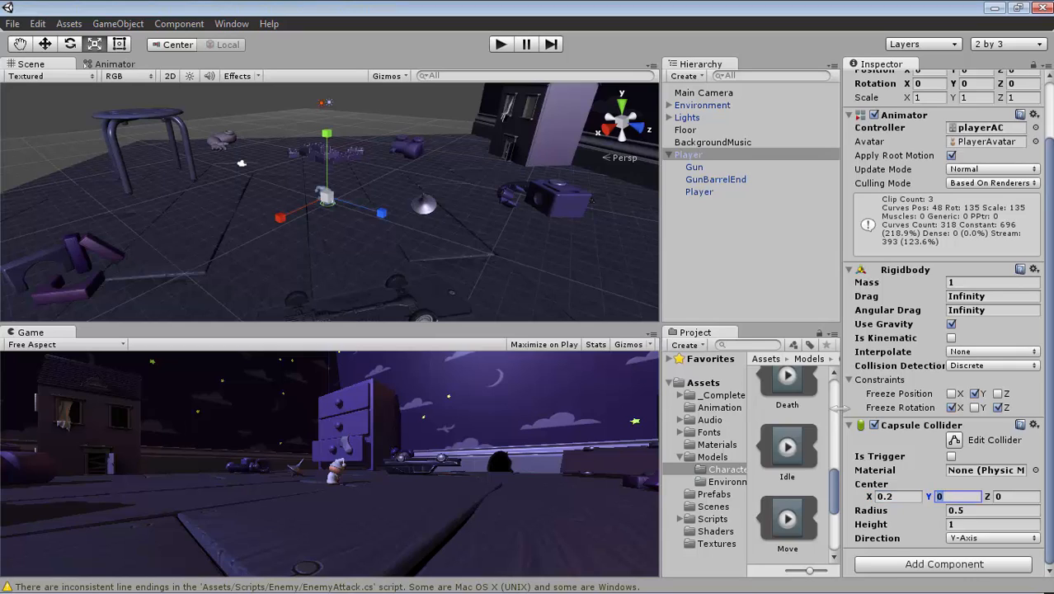
{"action": "type", "text": "0.6"}
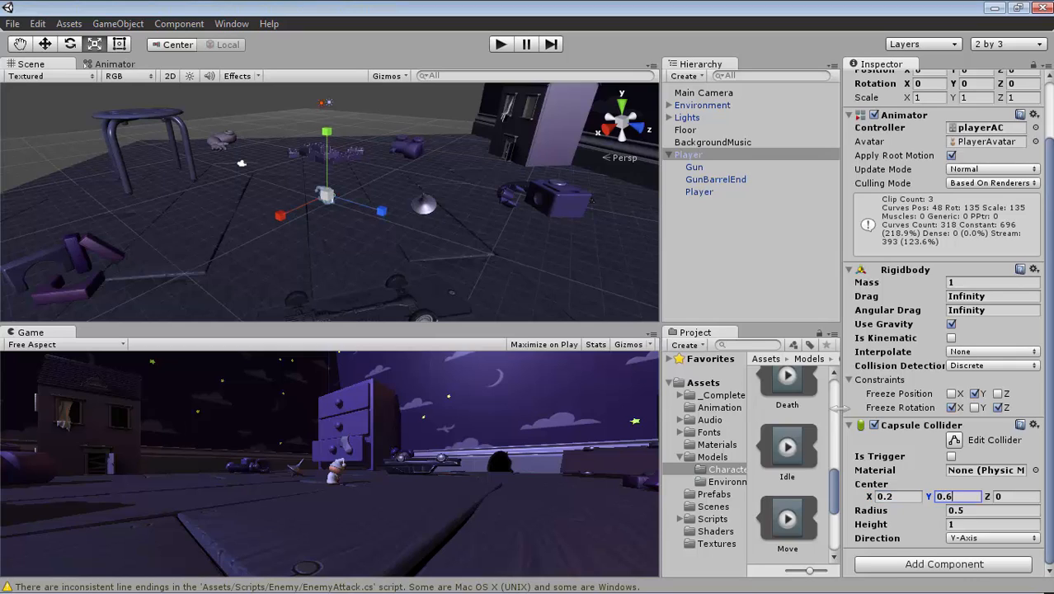
Step: Set the height of the Player's Capsule Collider to 1.2 and check its fit around the character
{"action": "double_click", "coordinate": [689, 155]}
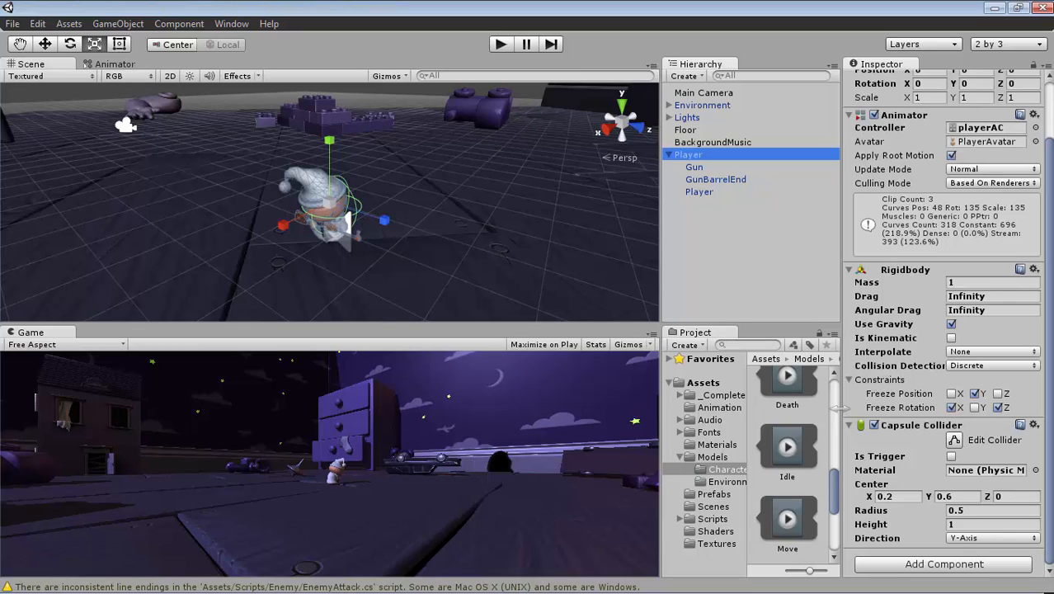
{"action": "left_click", "coordinate": [990, 525]}
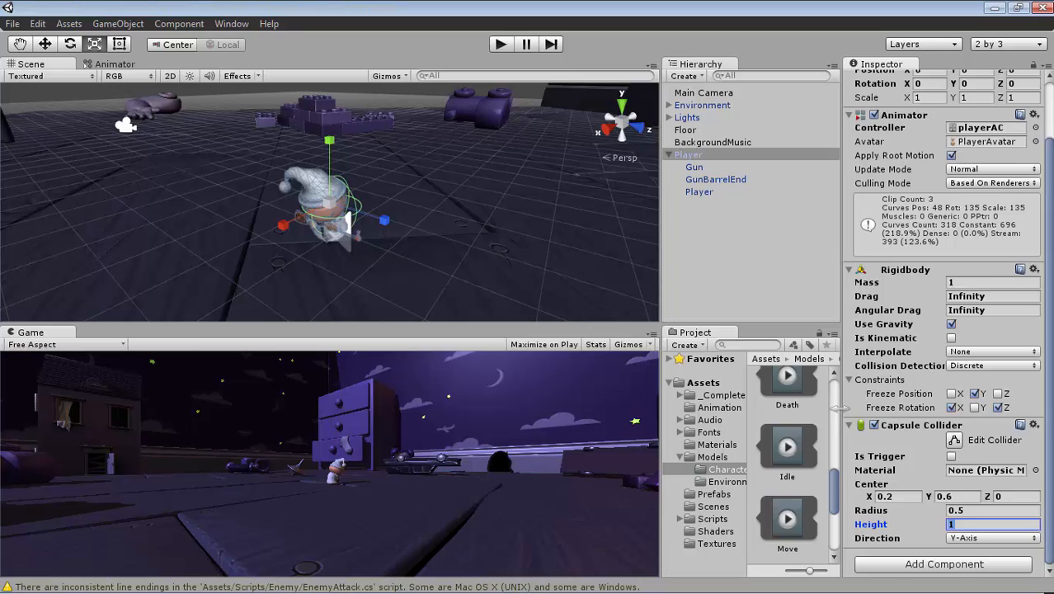
{"action": "type", "text": "1.2"}
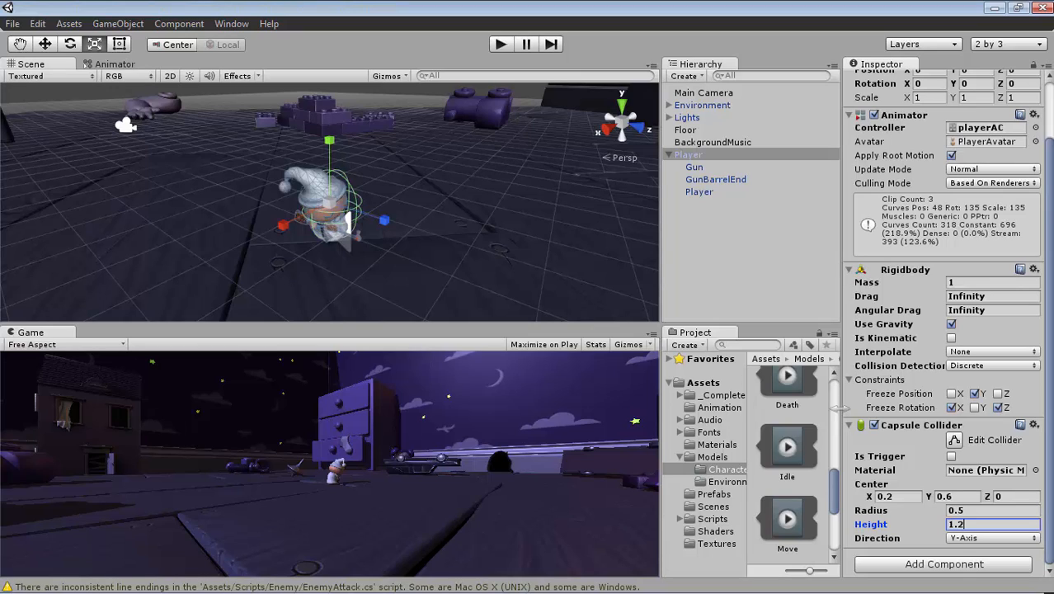
{"action": "mouse_move", "coordinate": [330, 203]}
{"action": "middle_mouse_down"}
{"action": "mouse_move", "coordinate": [172, 196]}
{"action": "mouse_move", "coordinate": [167, 183]}
{"action": "mouse_move", "coordinate": [225, 200]}
{"action": "mouse_move", "coordinate": [267, 180]}
{"action": "middle_mouse_up"}
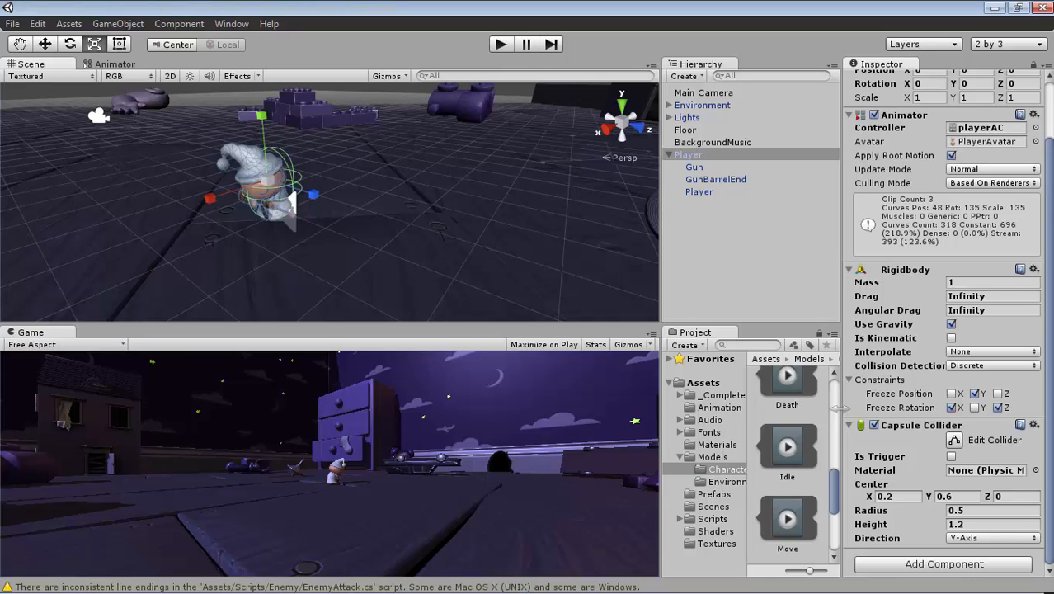
Step: Expand the Environment object and frame it in the scene to examine the colliders around the level
{"action": "left_click", "coordinate": [669, 106]}
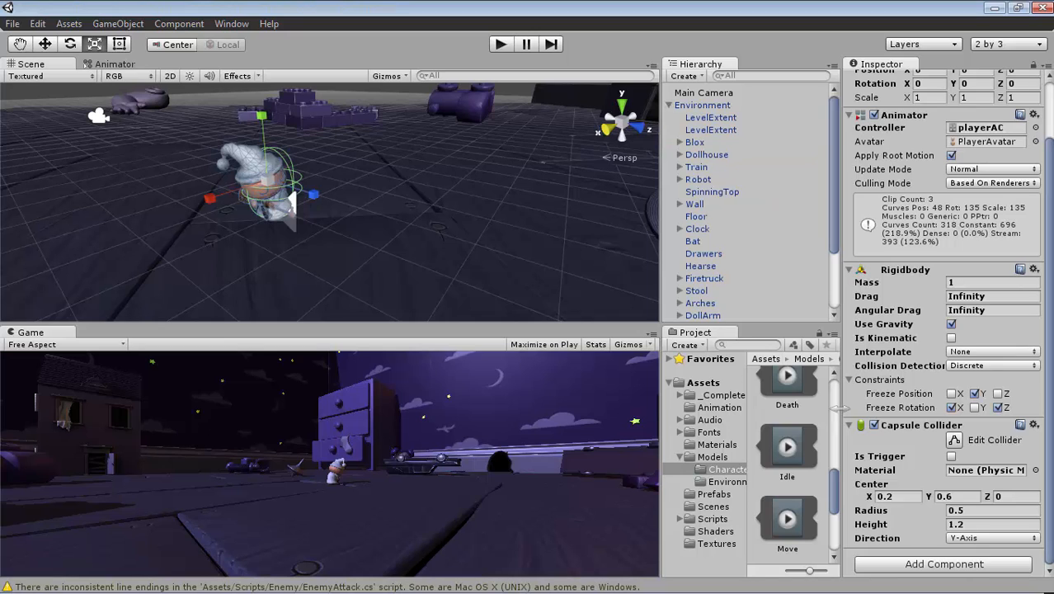
{"action": "double_click", "coordinate": [703, 106]}
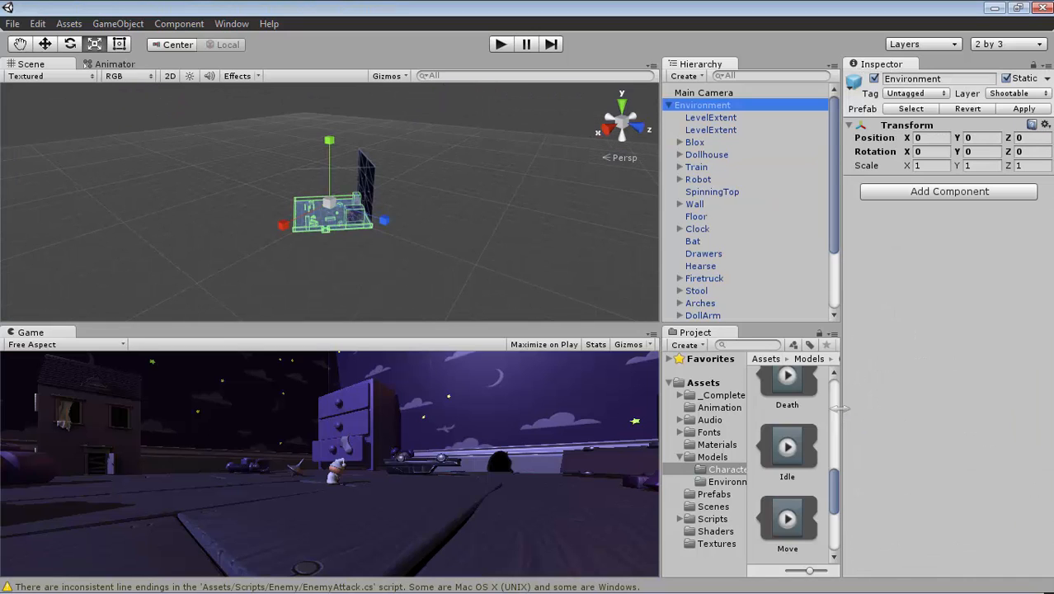
{"action": "scroll", "coordinate": [330, 202], "scroll_direction": "up", "scroll_amount": 6}
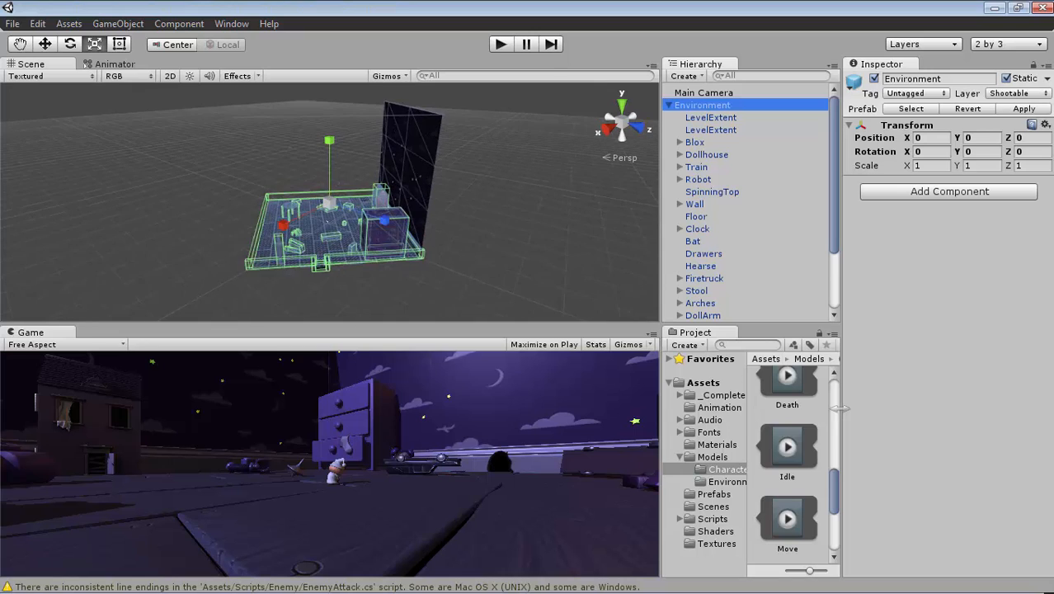
{"action": "scroll", "coordinate": [330, 202], "scroll_direction": "up", "scroll_amount": 2}
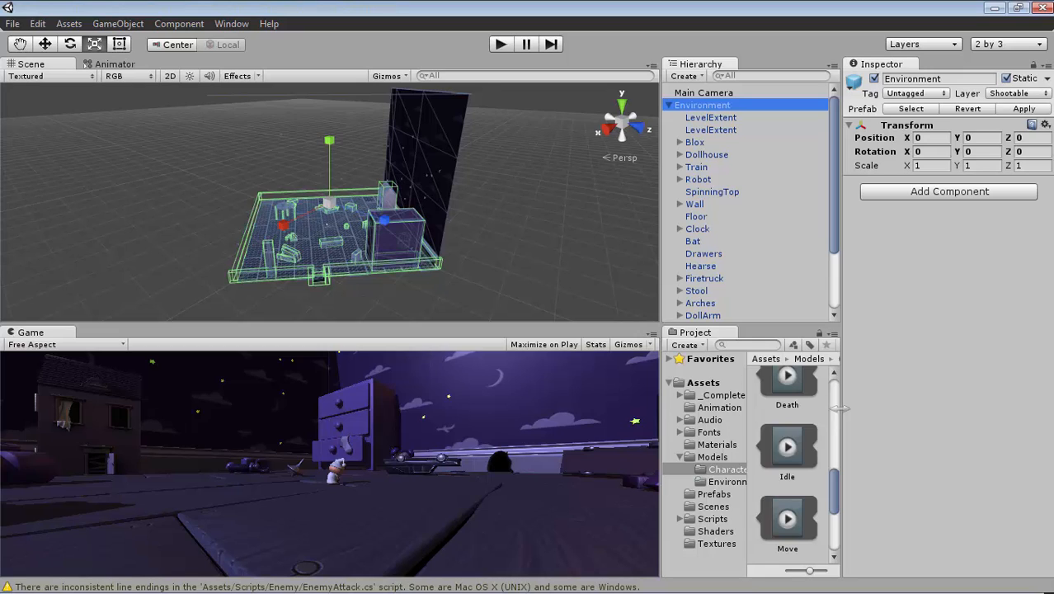
{"action": "scroll", "coordinate": [338, 202], "scroll_direction": "up", "scroll_amount": 1}
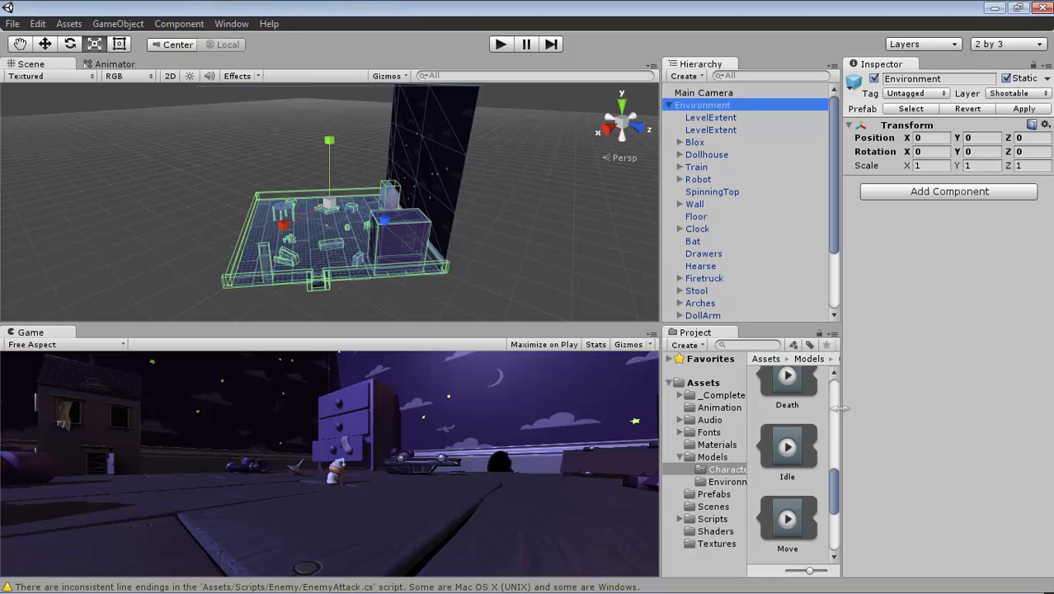
Step: Collapse the Environment object, select the Player again and frame it in the scene
{"action": "key", "text": "Left"}
{"action": "key", "text": "Down"}
{"action": "key", "text": "Down"}
{"action": "key", "text": "Down"}
{"action": "key", "text": "Down"}
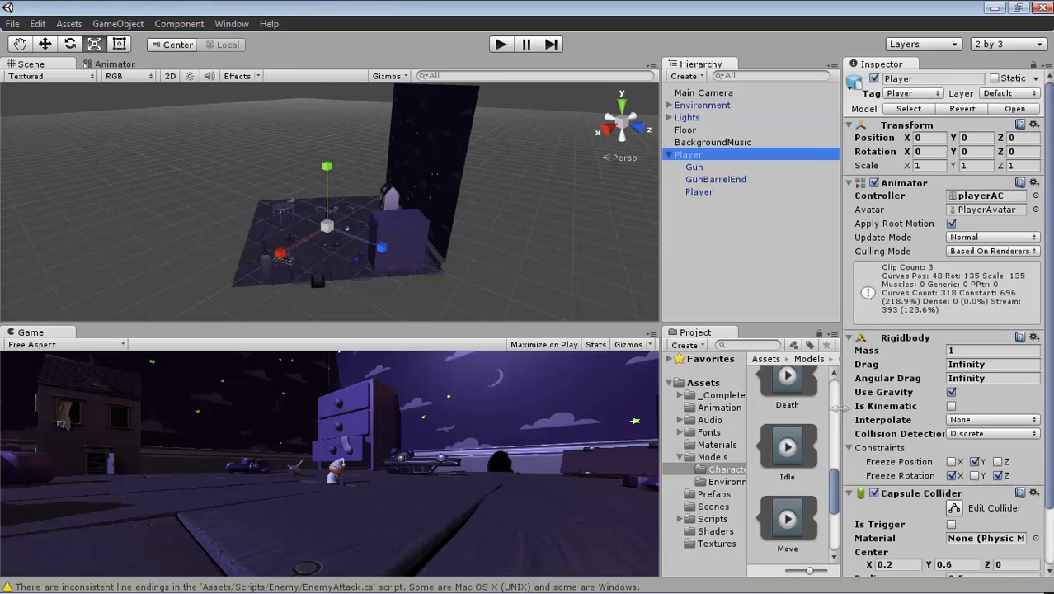
{"action": "key", "text": "f"}
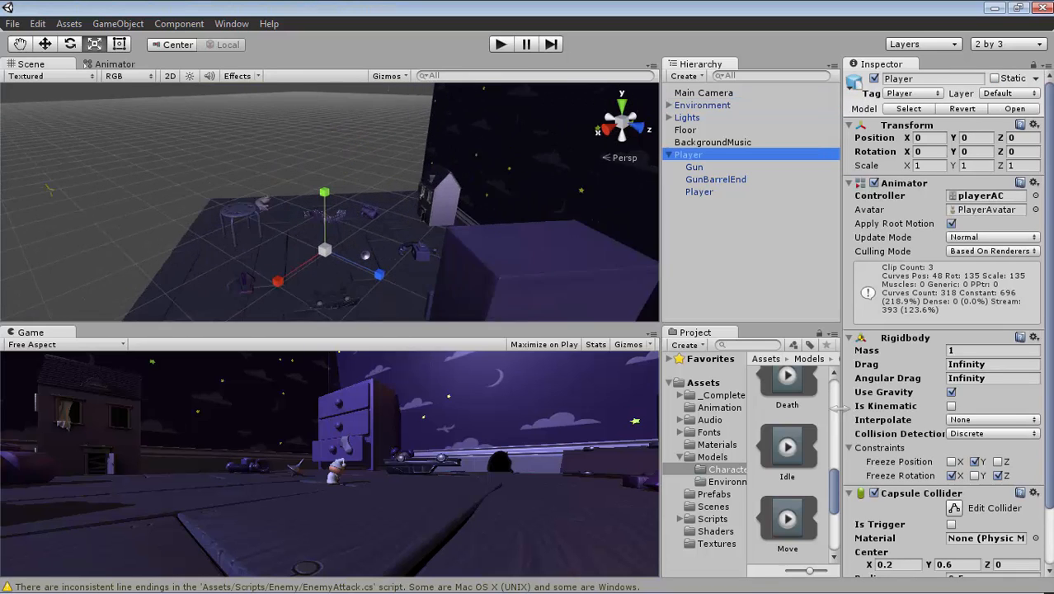
{"action": "key", "text": "f"}
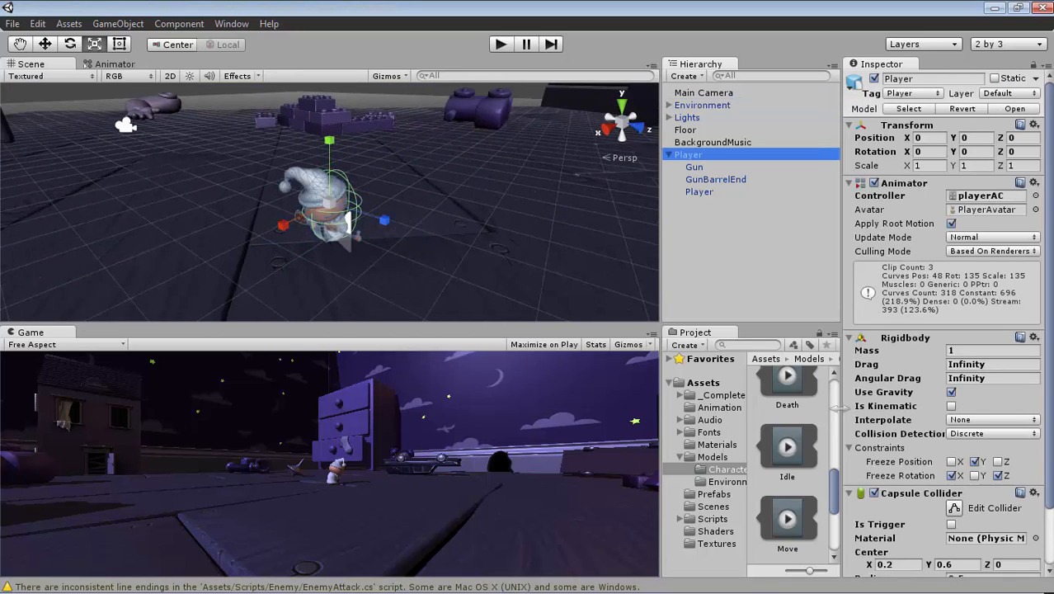
Step: Add an Audio Source component to the Player
{"action": "scroll", "coordinate": [837, 408], "scroll_direction": "down", "scroll_amount": 3}
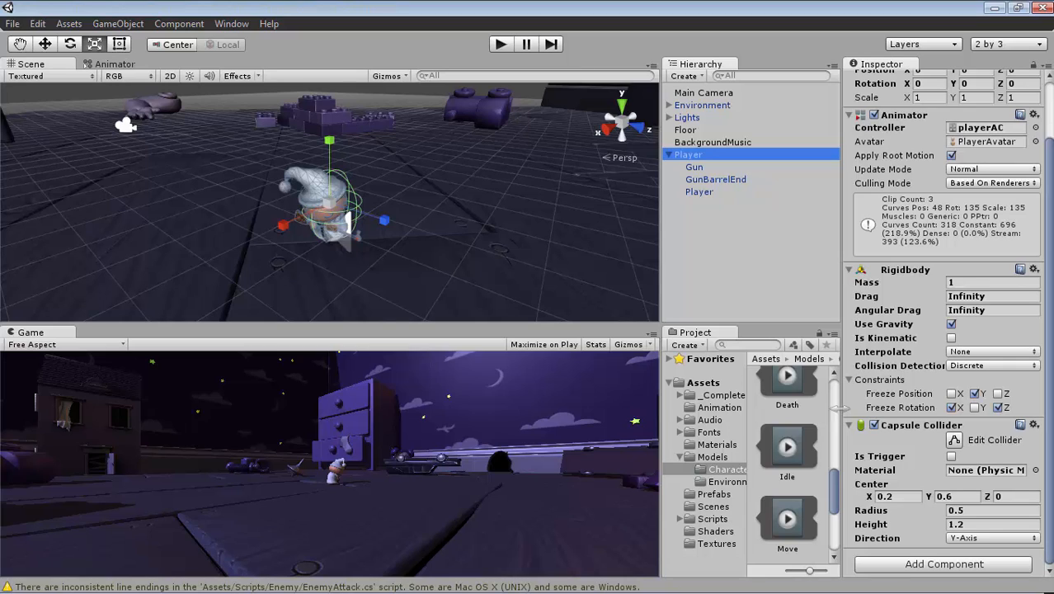
{"action": "left_click", "coordinate": [943, 563]}
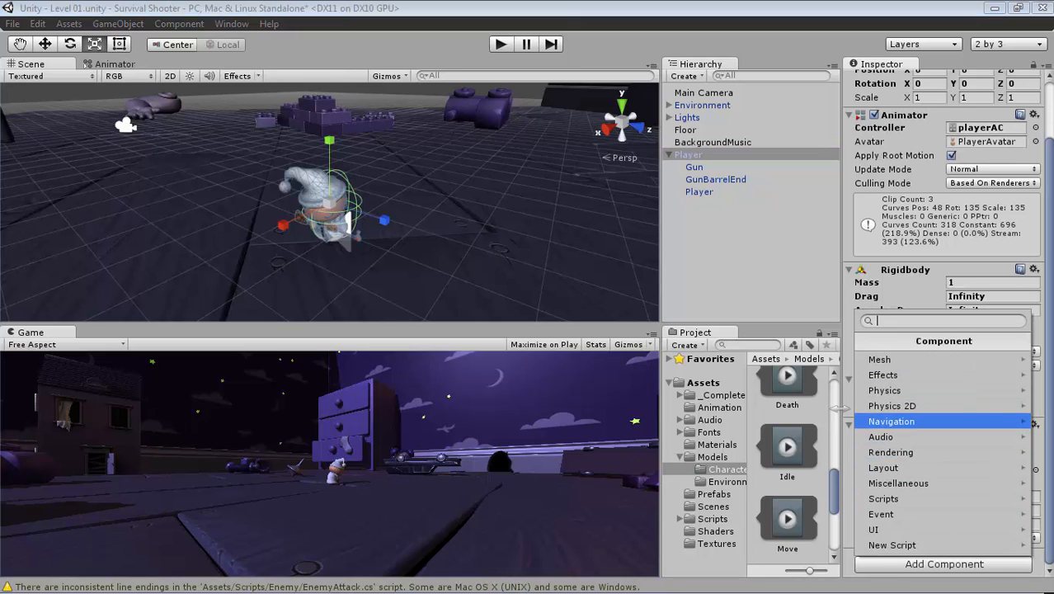
{"action": "key", "text": "Down"}
{"action": "key", "text": "Right"}
{"action": "key", "text": "Down"}
{"action": "key", "text": "Return"}
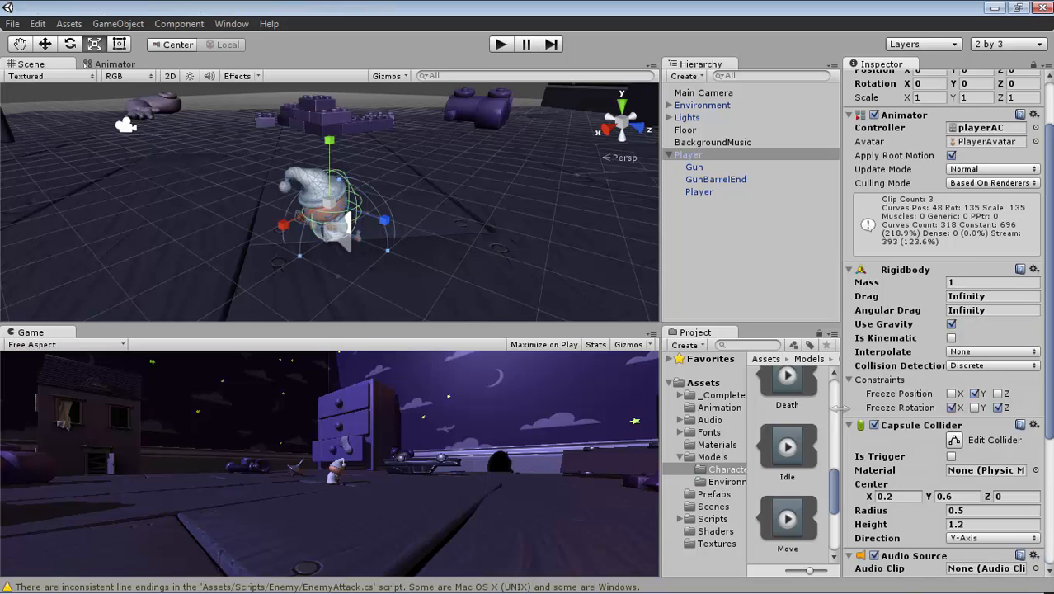
{"action": "scroll", "coordinate": [840, 409], "scroll_direction": "down", "scroll_amount": 5}
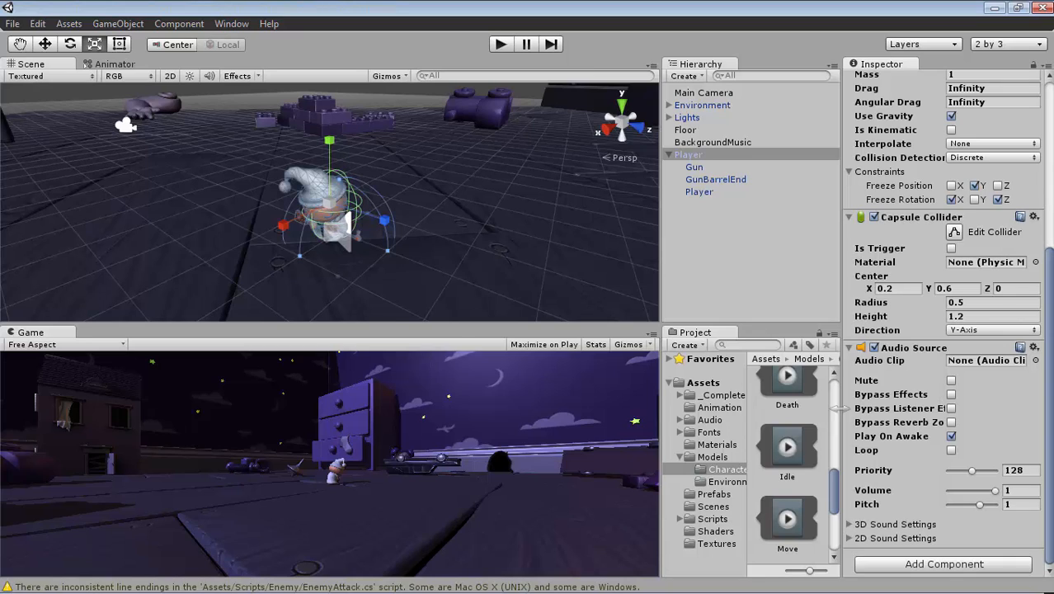
Step: Assign the Player Hurt clip to the Player's Audio Source and disable Play On Awake
{"action": "left_click", "coordinate": [1036, 360]}
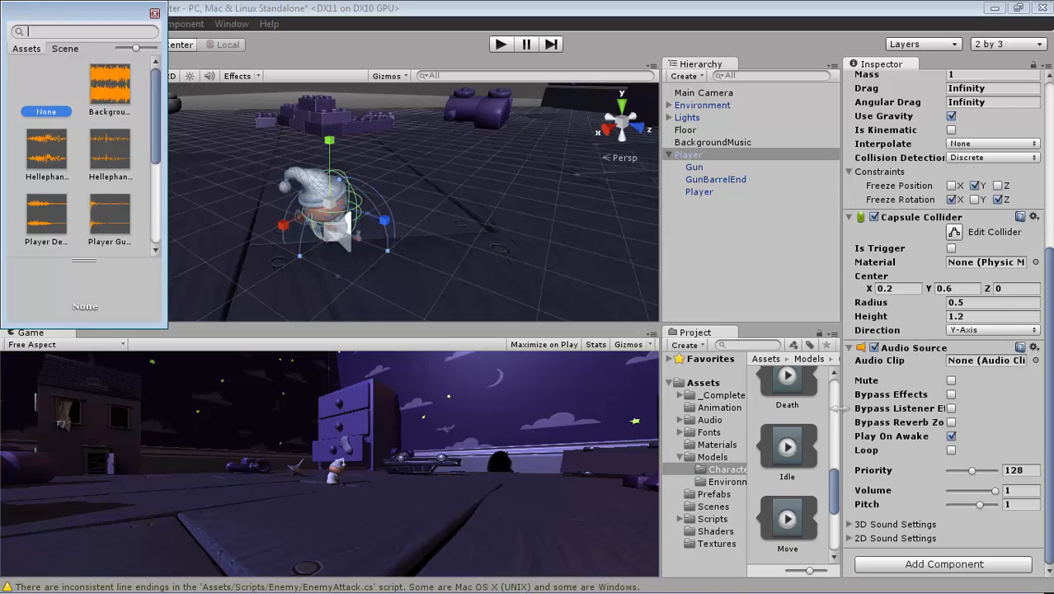
{"action": "scroll", "coordinate": [90, 157], "scroll_direction": "down", "scroll_amount": 3}
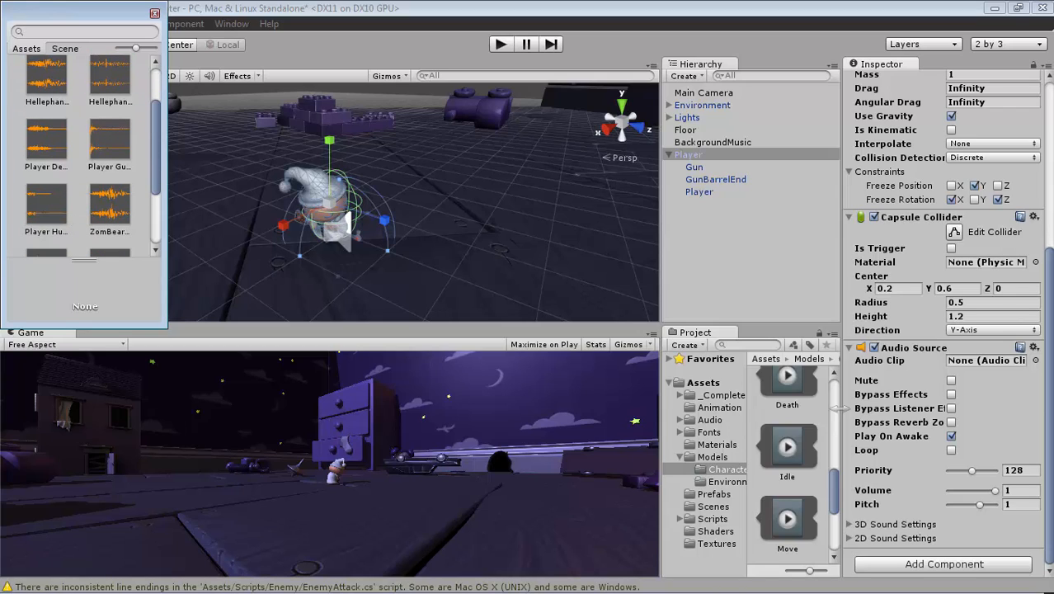
{"action": "left_click", "coordinate": [46, 206]}
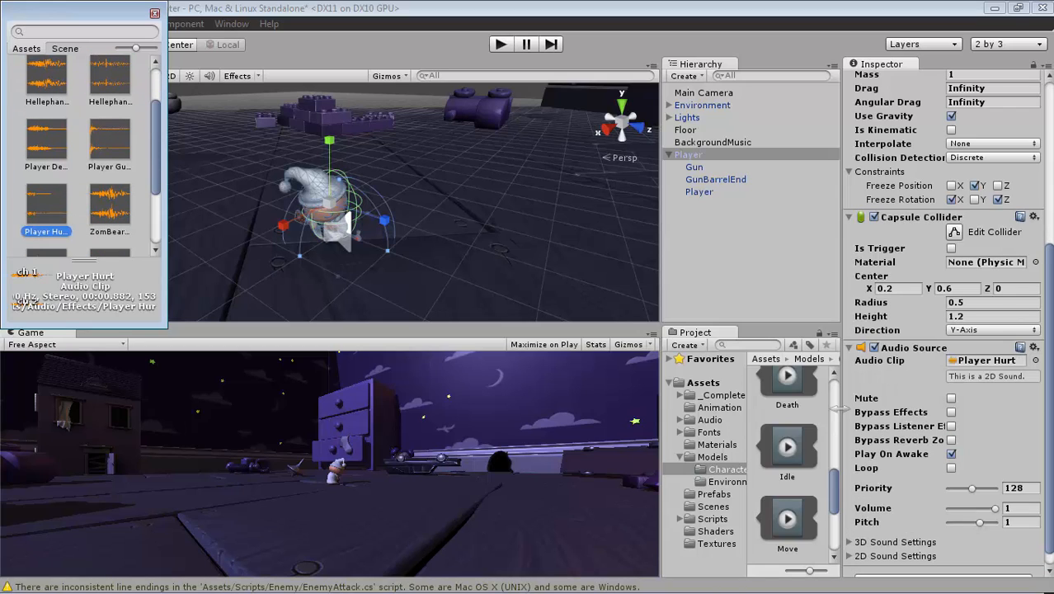
{"action": "left_click", "coordinate": [154, 13]}
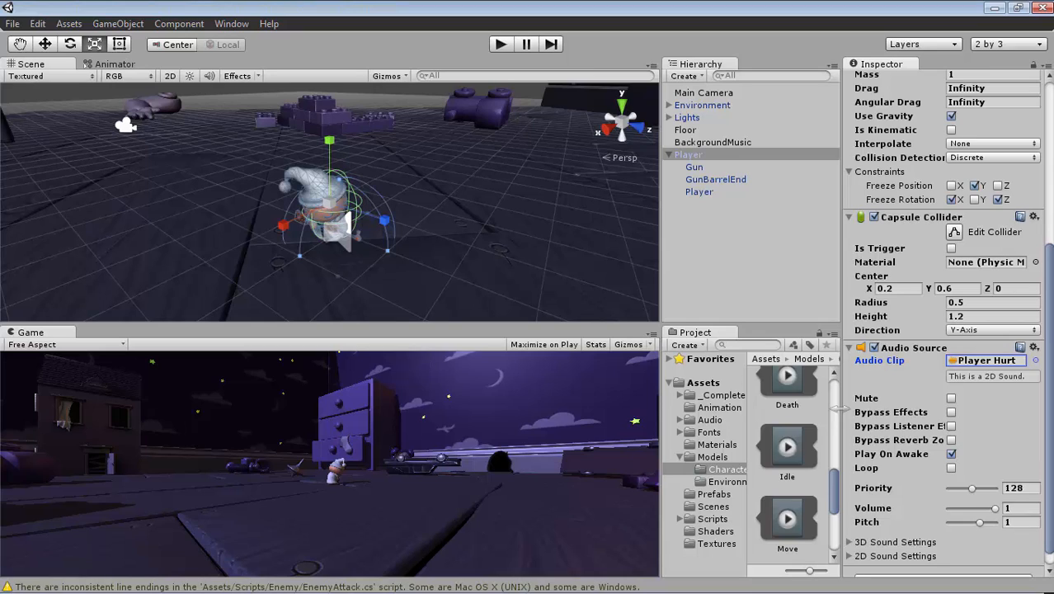
{"action": "key", "text": "space"}
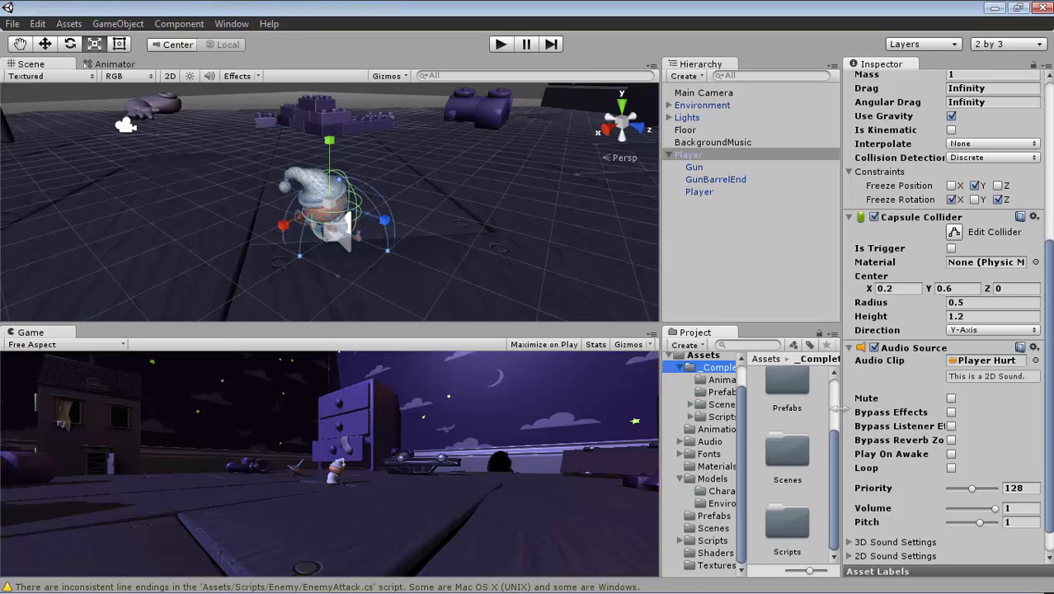
Step: Open the Player folder inside the Scripts folder of _CompletedAssets in the project
{"action": "left_click", "coordinate": [839, 409]}
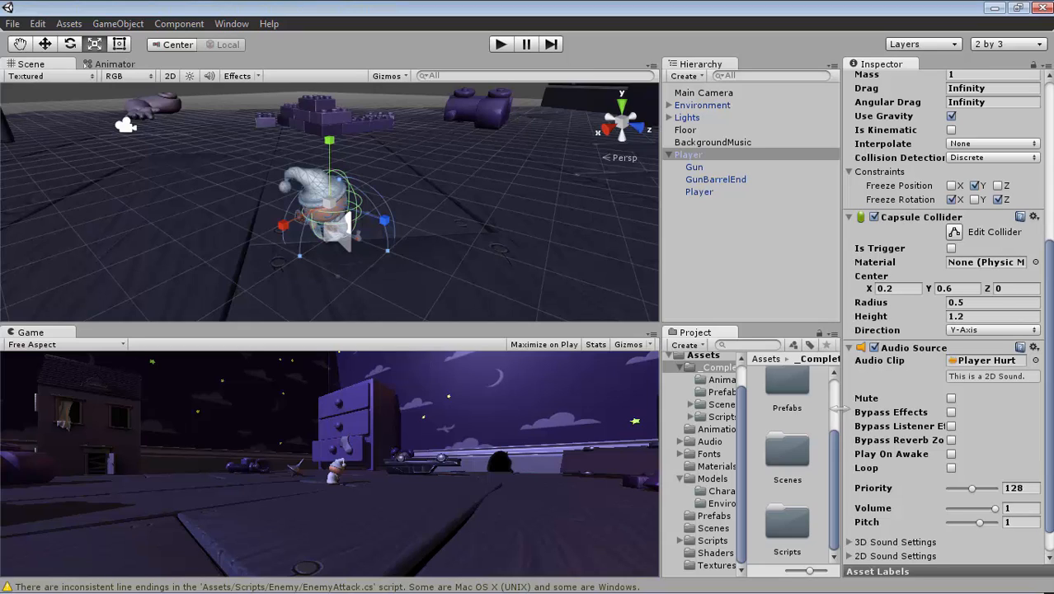
{"action": "left_click", "coordinate": [840, 409]}
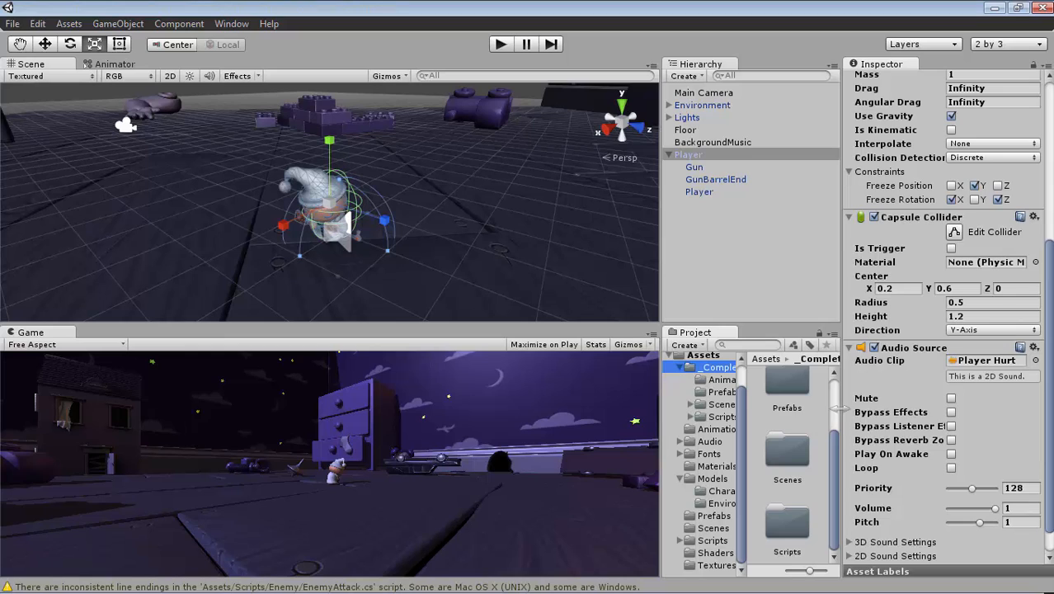
{"action": "key", "text": "Up"}
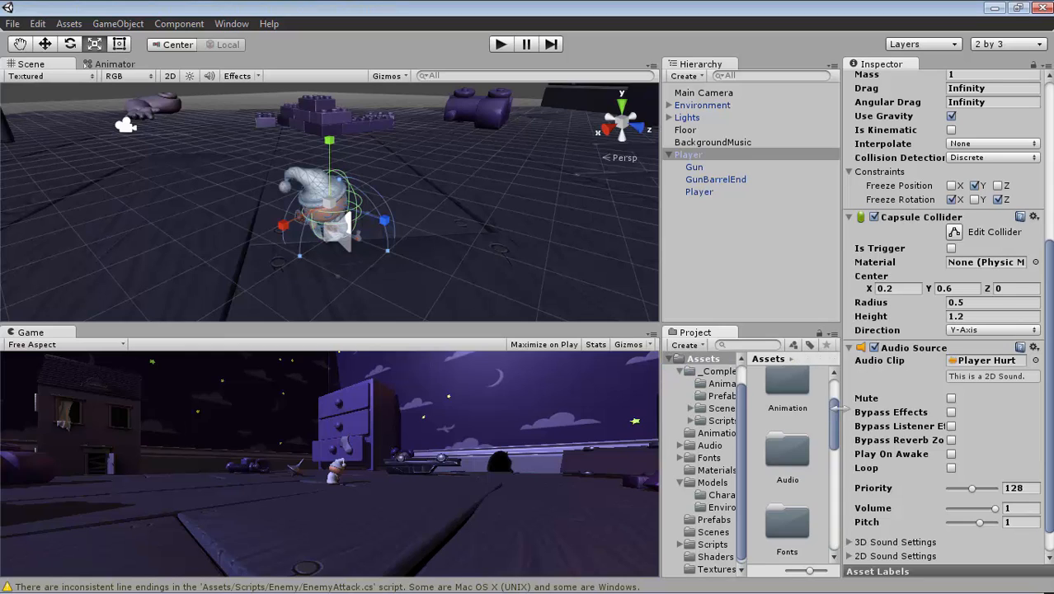
{"action": "key", "text": "Down"}
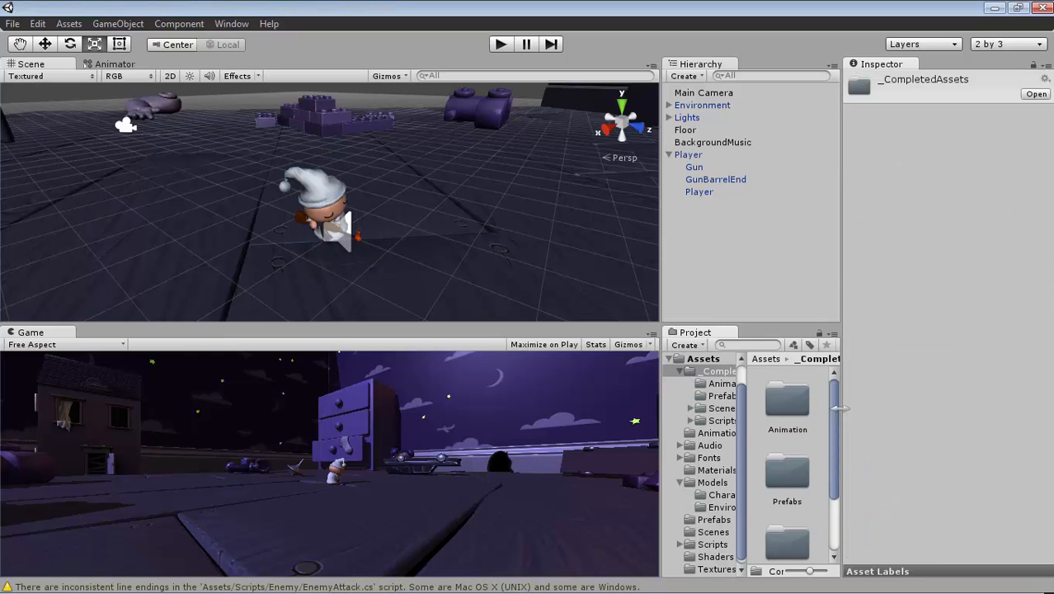
{"action": "scroll", "coordinate": [840, 407], "scroll_direction": "down", "scroll_amount": 3}
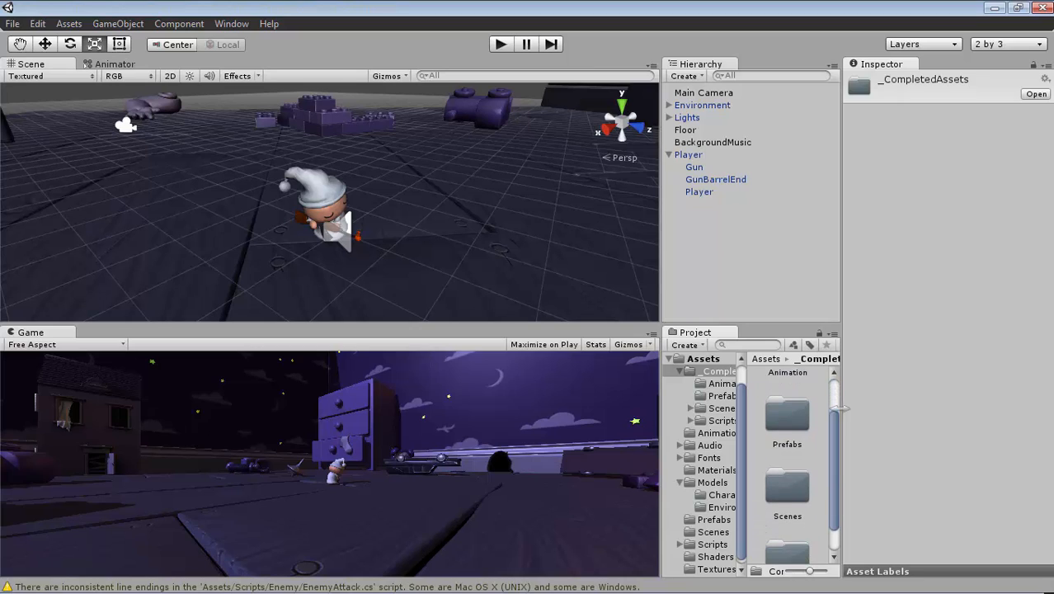
{"action": "key", "text": "Down"}
{"action": "key", "text": "Down"}
{"action": "key", "text": "Down"}
{"action": "key", "text": "Down"}
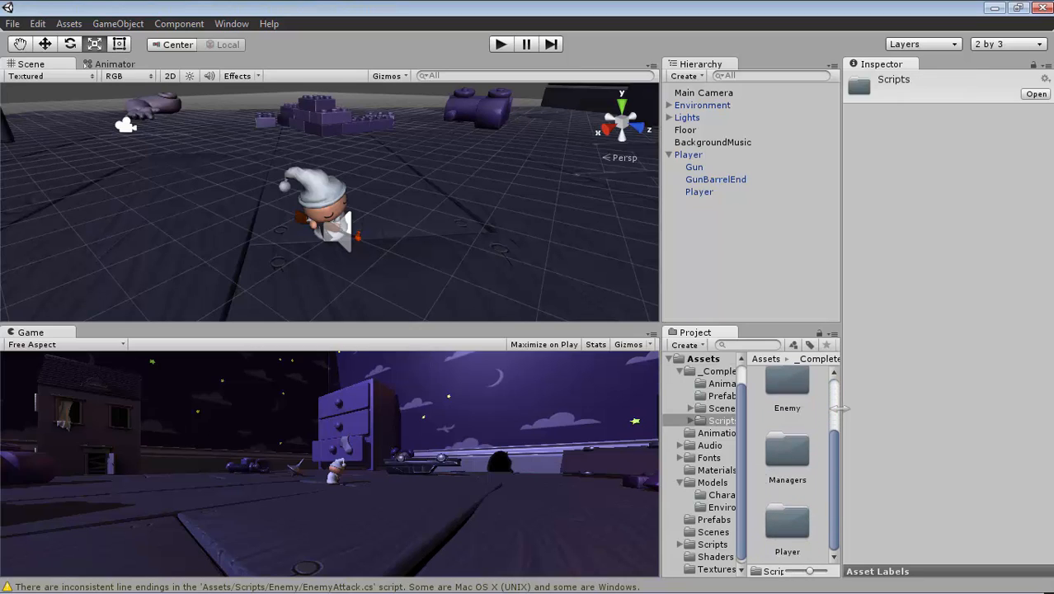
{"action": "key", "text": "Right"}
{"action": "key", "text": "Down"}
{"action": "key", "text": "Down"}
{"action": "key", "text": "Down"}
{"action": "key", "text": "Down"}
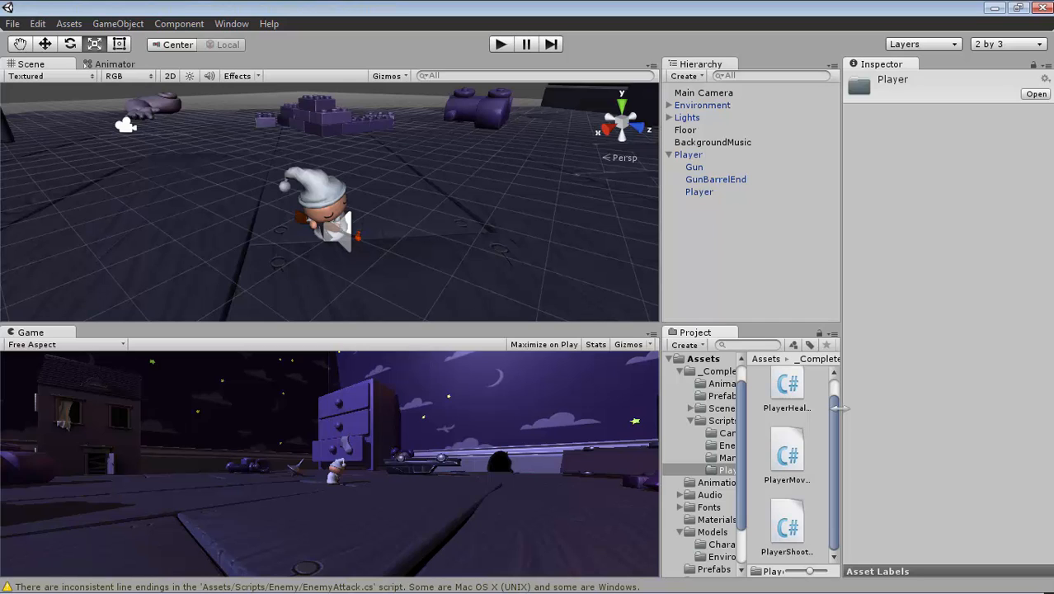
Step: Attach the PlayerMovement script from the completed assets to the Player and review the Player's components
{"action": "left_click", "coordinate": [787, 455]}
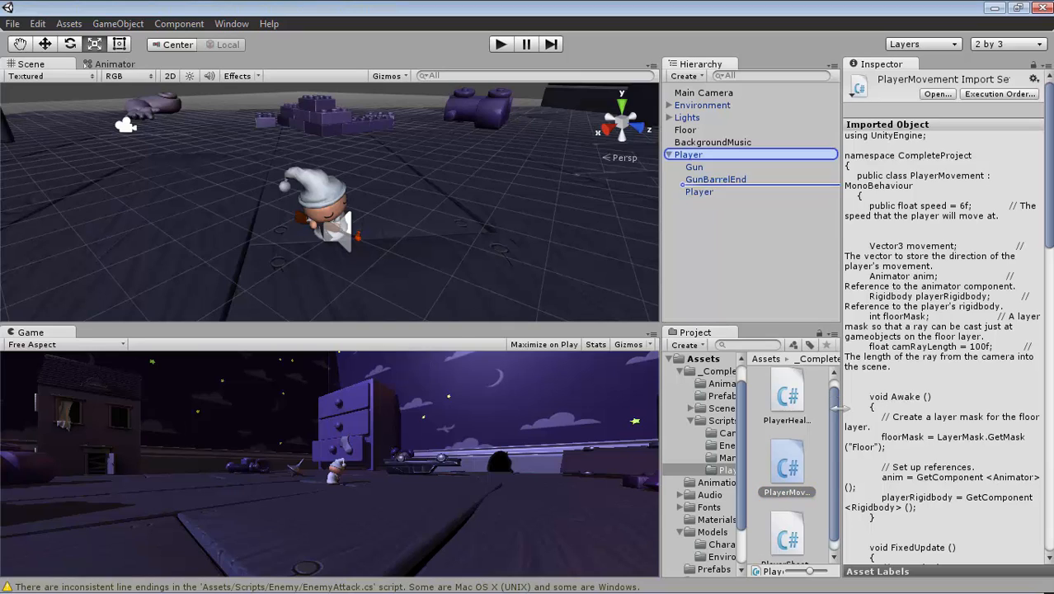
{"action": "left_click", "coordinate": [688, 154]}
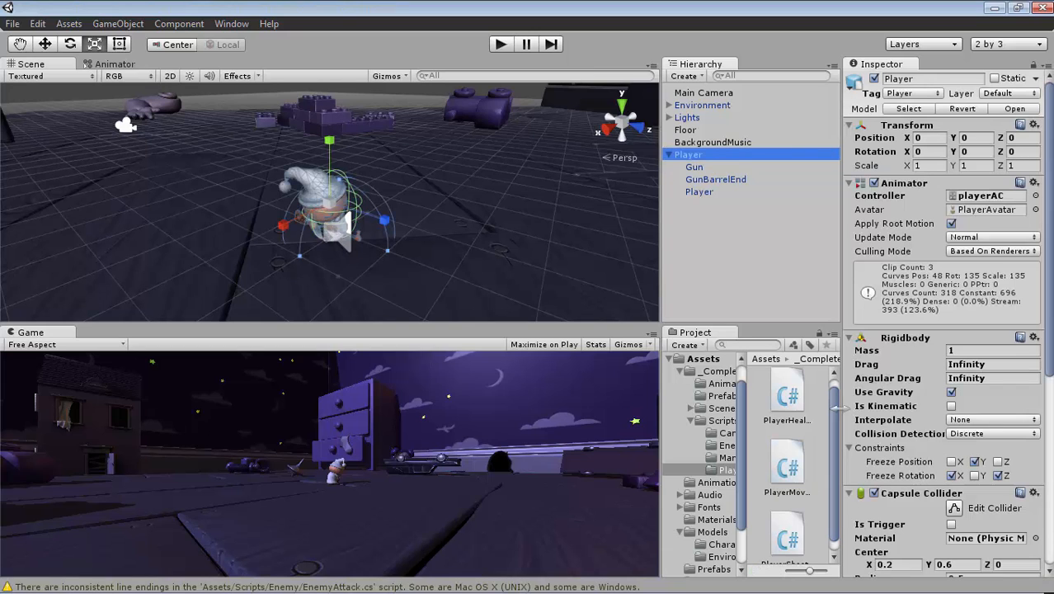
{"action": "scroll", "coordinate": [837, 408], "scroll_direction": "down", "scroll_amount": 10}
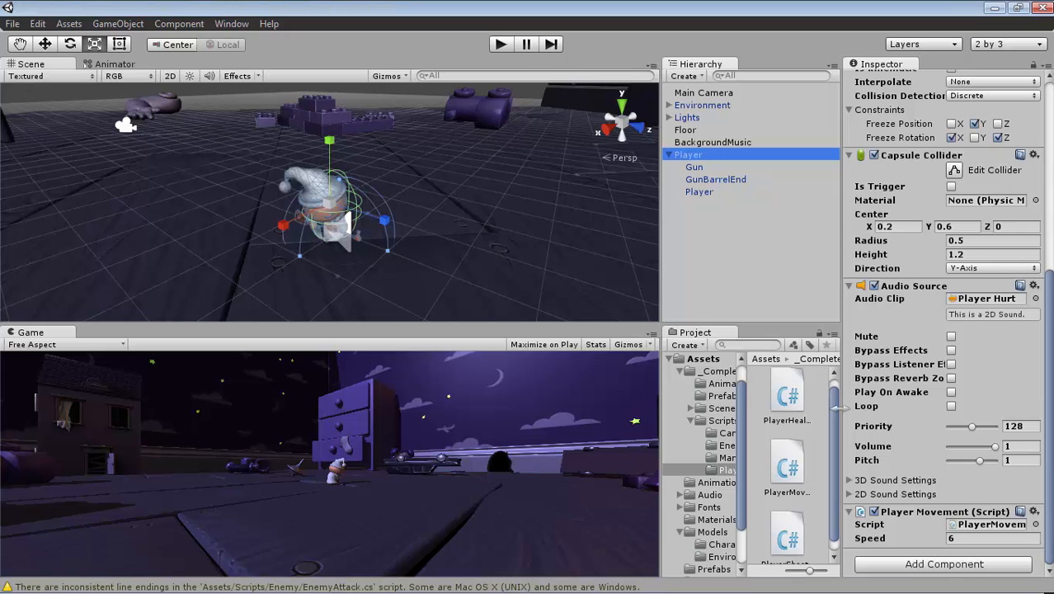
{"action": "scroll", "coordinate": [837, 408], "scroll_direction": "up", "scroll_amount": 8}
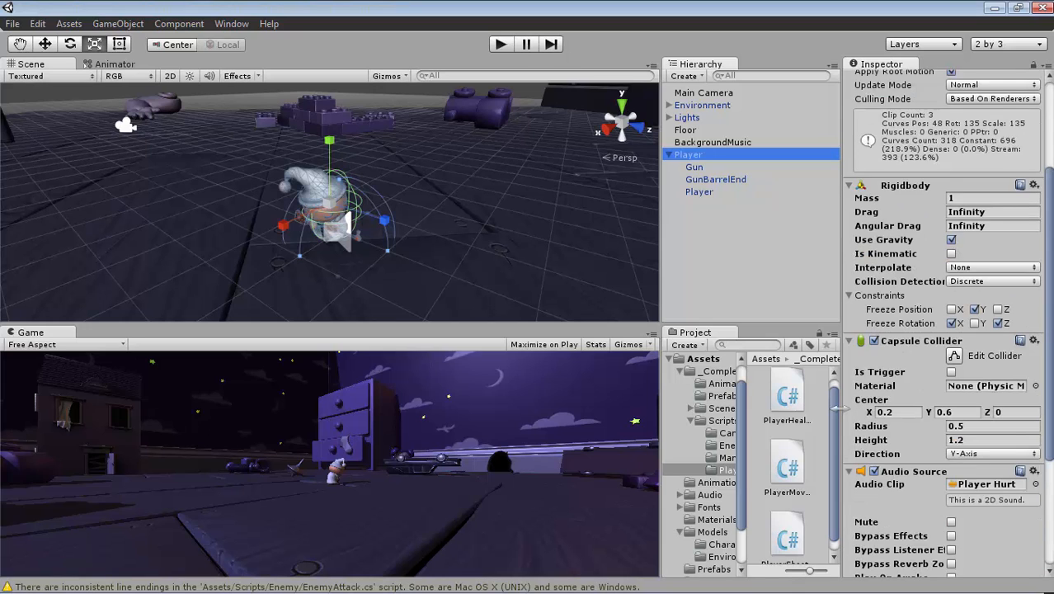
{"action": "scroll", "coordinate": [837, 408], "scroll_direction": "up", "scroll_amount": 1}
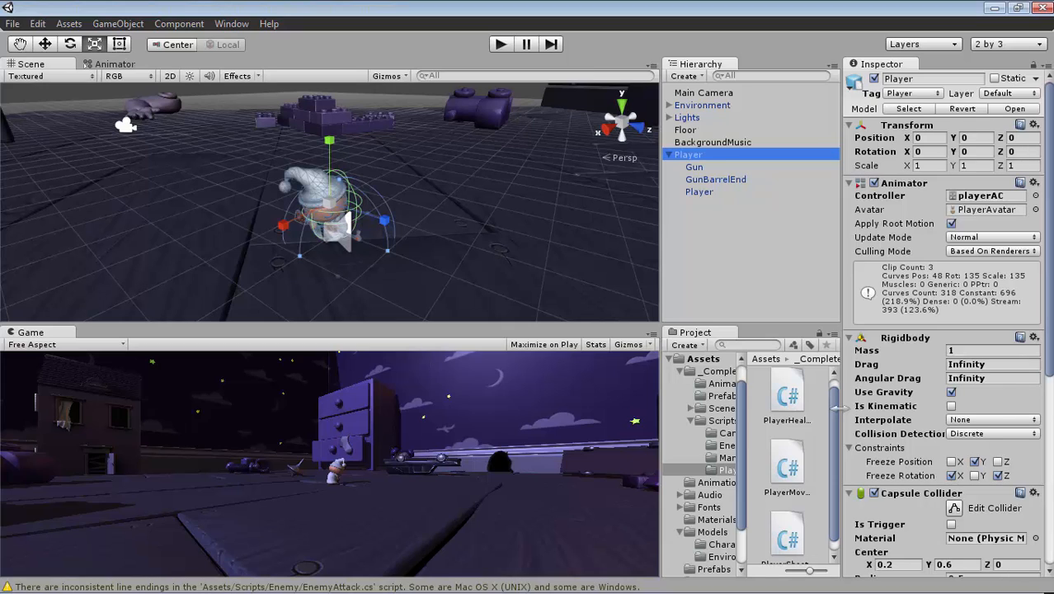
{"action": "scroll", "coordinate": [838, 407], "scroll_direction": "down", "scroll_amount": 3}
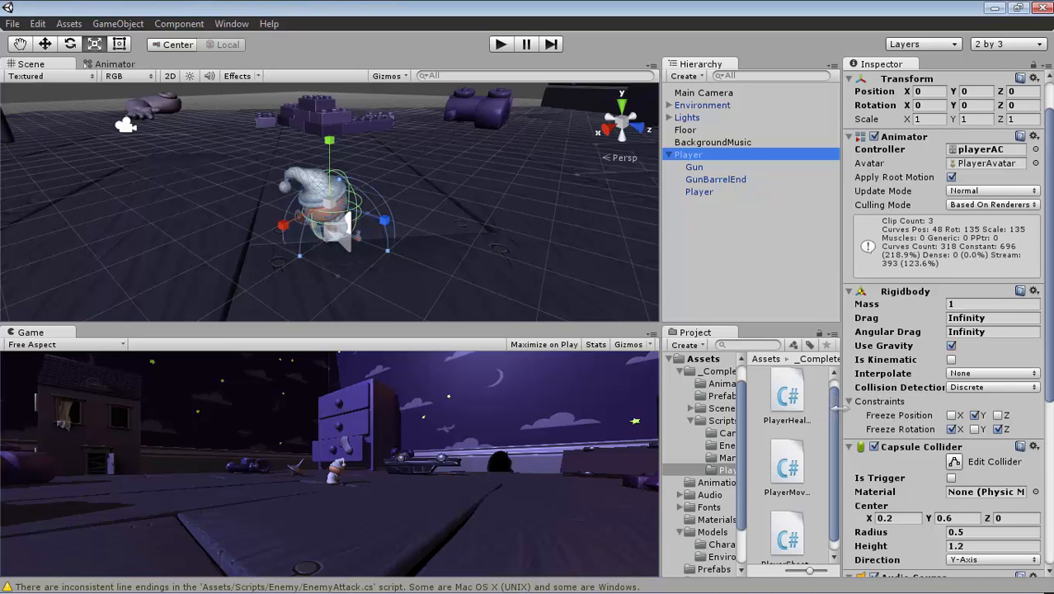
{"action": "scroll", "coordinate": [837, 407], "scroll_direction": "down", "scroll_amount": 5}
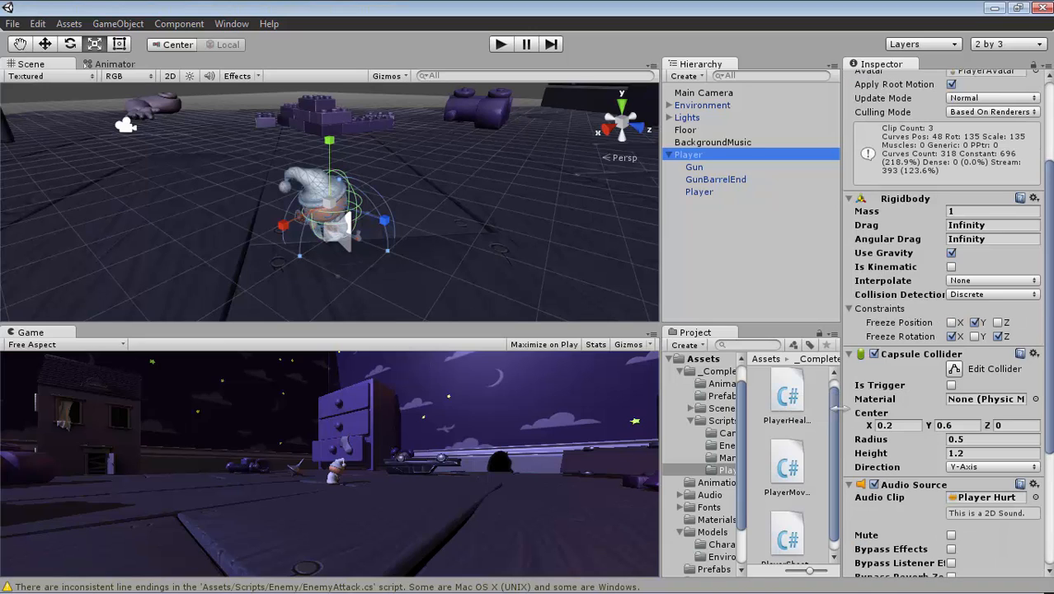